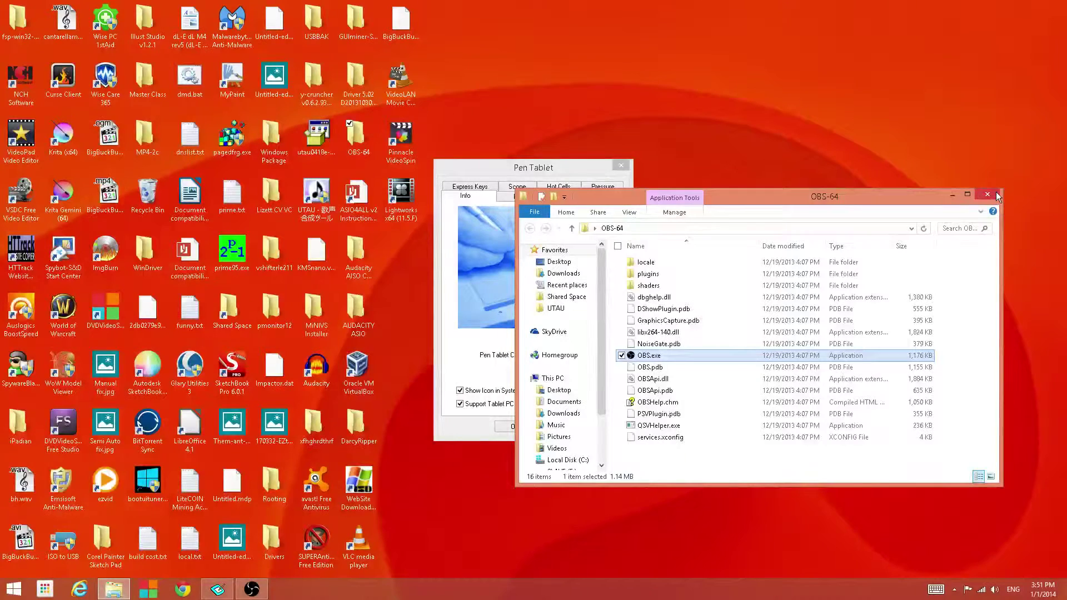
# Launch SketchBook Pro from the desktop and draw two looping test strokes with varying pen pressure on the blank canvas.
pyautogui.click(996, 195)
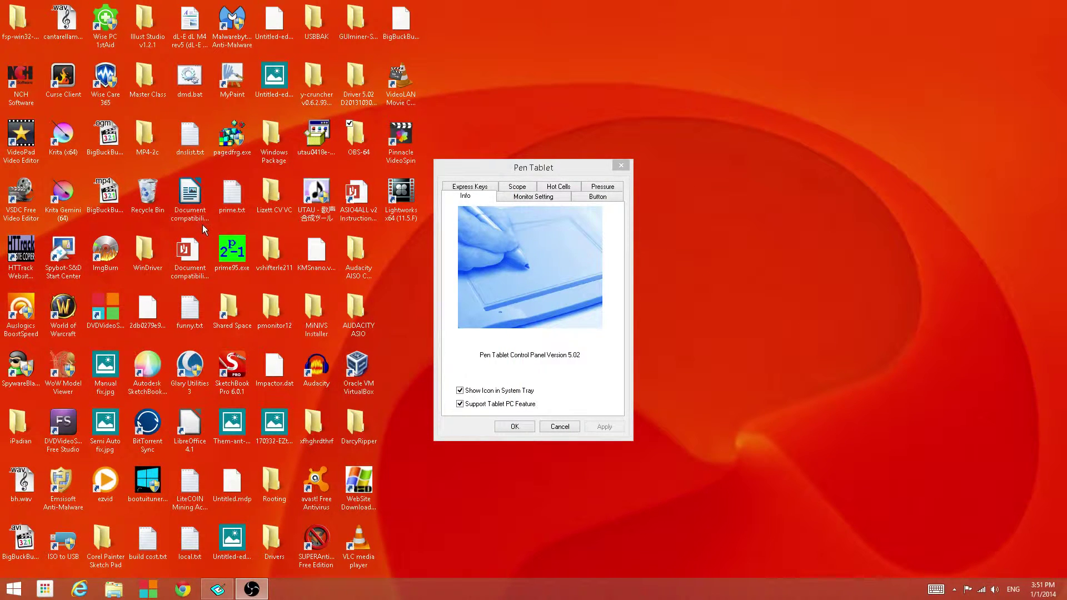
pyautogui.doubleClick(235, 371)
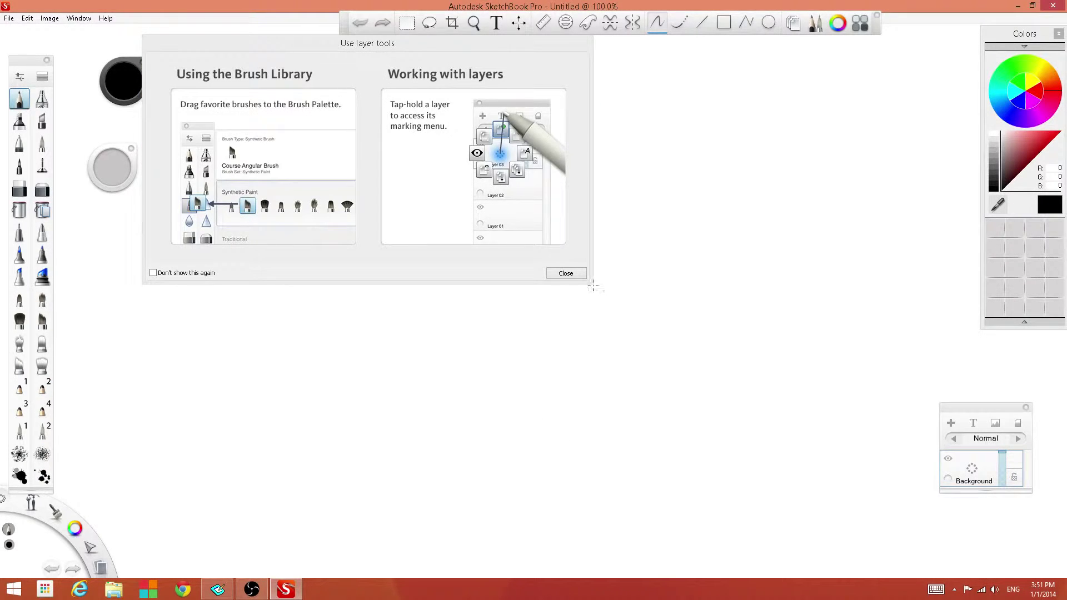
pyautogui.click(578, 275)
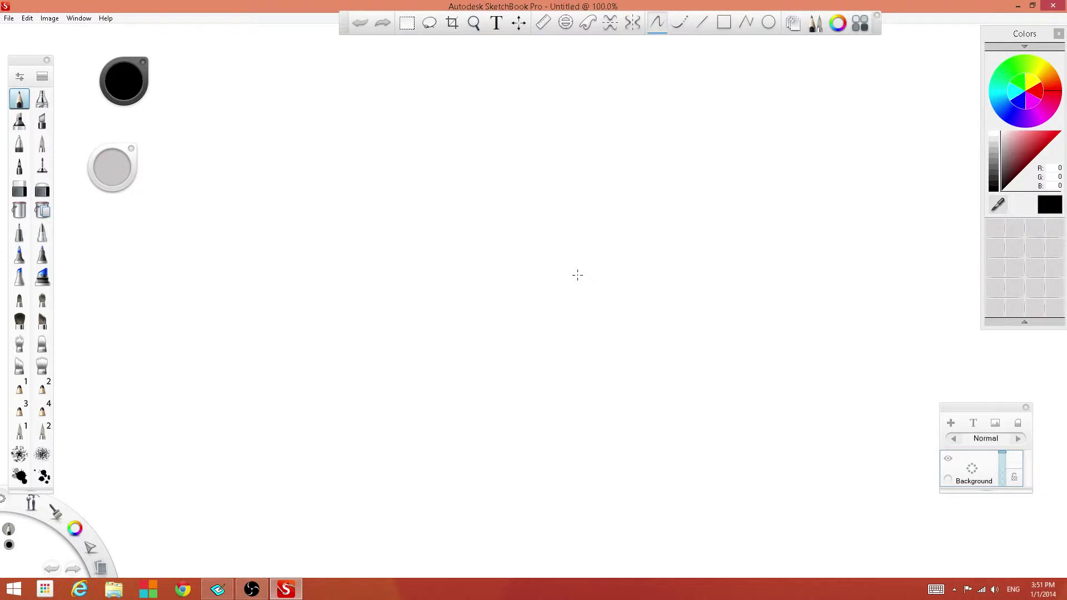
pyautogui.moveTo(531, 317)
pyautogui.mouseDown()
pyautogui.moveTo(593, 298)
pyautogui.moveTo(517, 210)
pyautogui.moveTo(369, 238)
pyautogui.moveTo(439, 353)
pyautogui.moveTo(481, 379)
pyautogui.moveTo(333, 395)
pyautogui.moveTo(443, 437)
pyautogui.mouseUp()
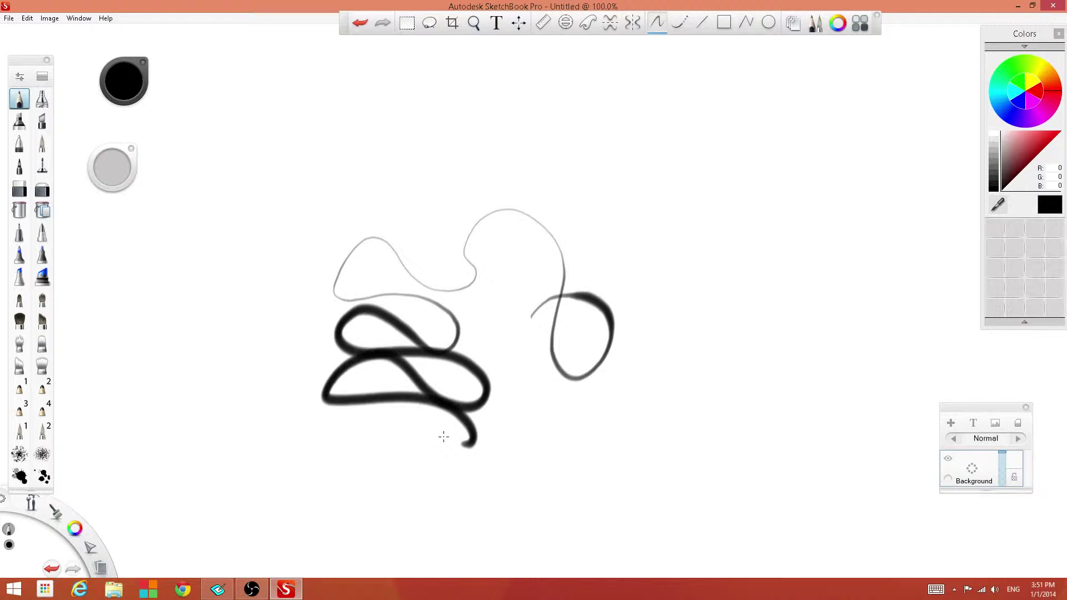
pyautogui.moveTo(506, 364)
pyautogui.mouseDown()
pyautogui.moveTo(585, 289)
pyautogui.moveTo(432, 182)
pyautogui.mouseUp()
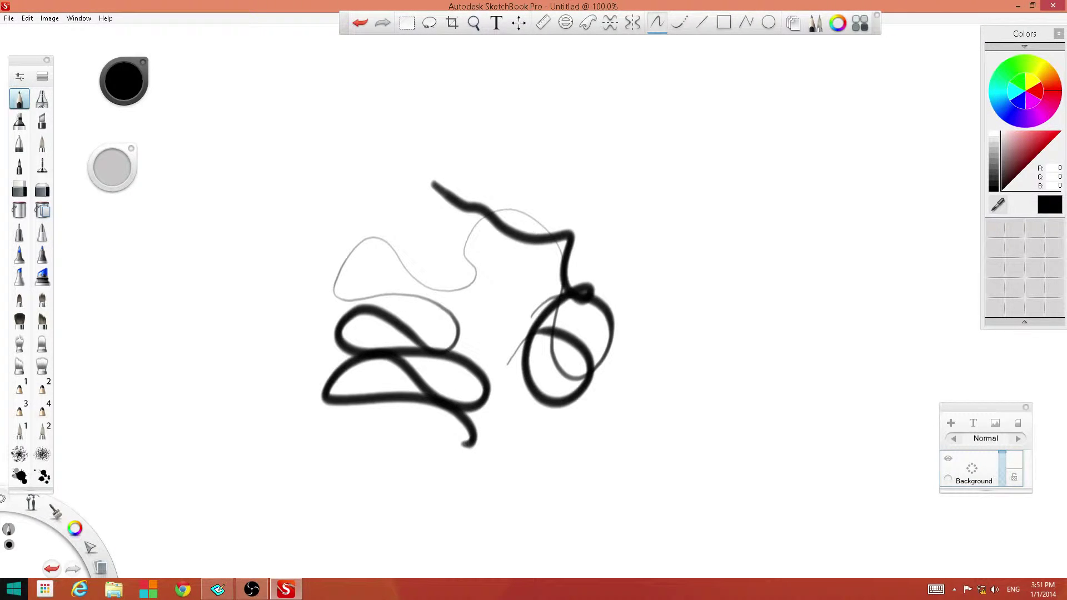
# Open Device Manager and find HID Tablet TWHA60 under the tablet pointing devices.
pyautogui.rightClick(14, 589)
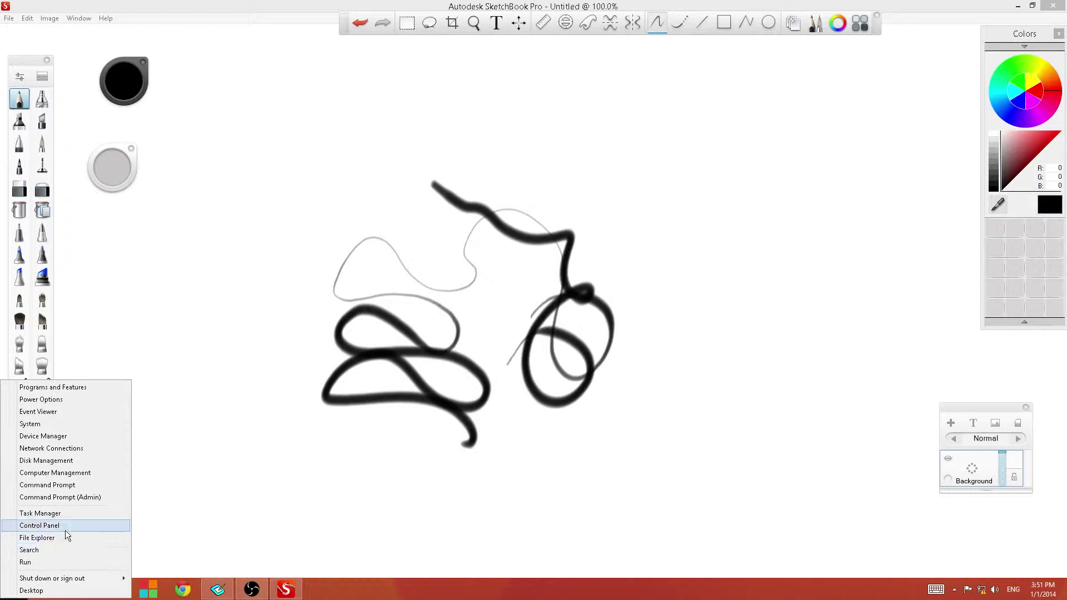
pyautogui.click(75, 437)
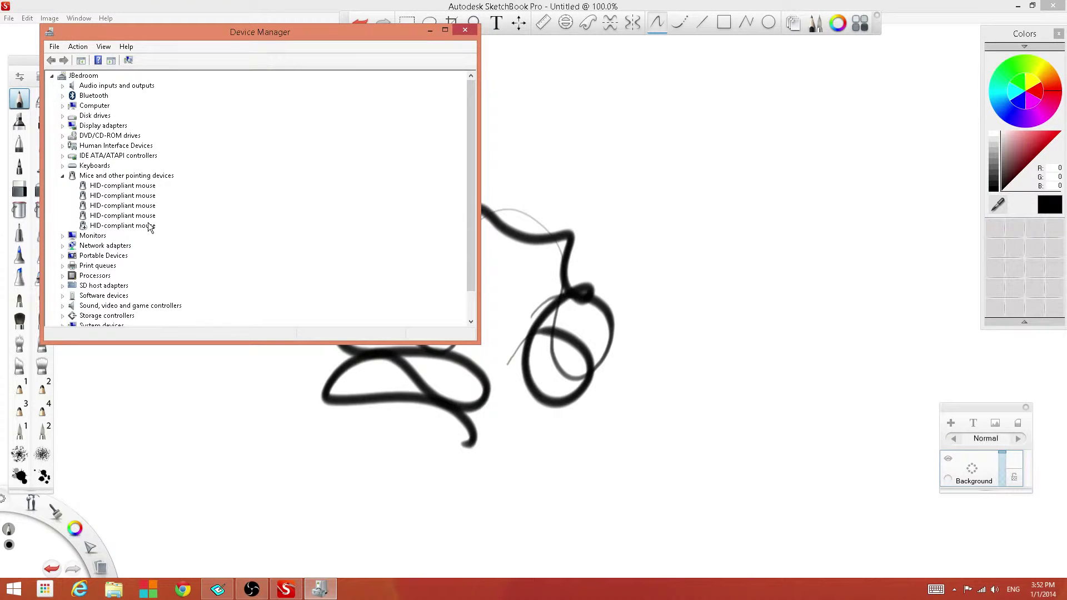
pyautogui.click(147, 176)
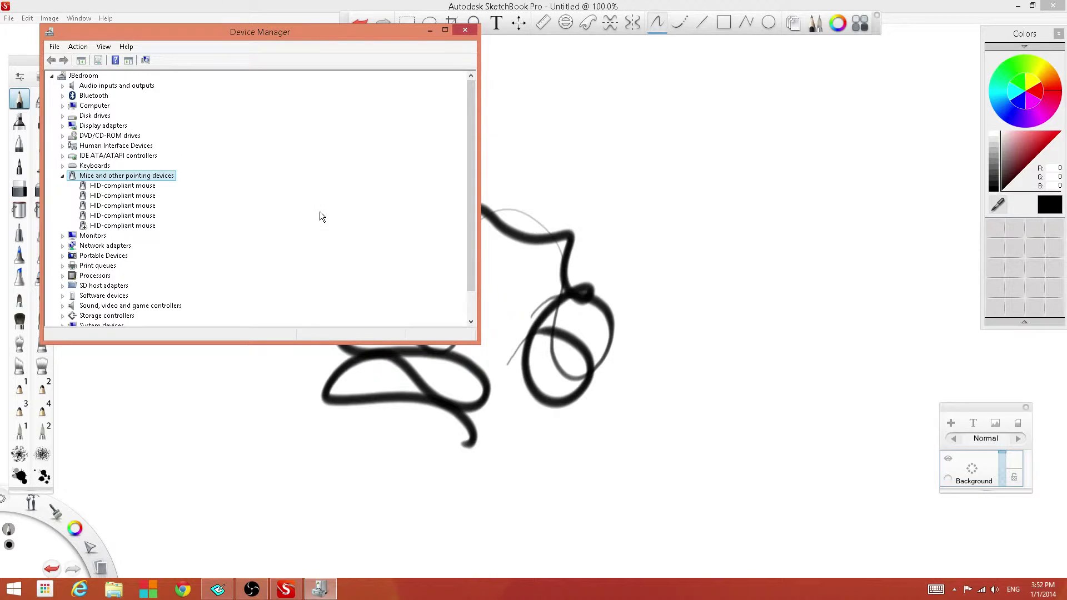
pyautogui.scroll(-1, 316, 217)
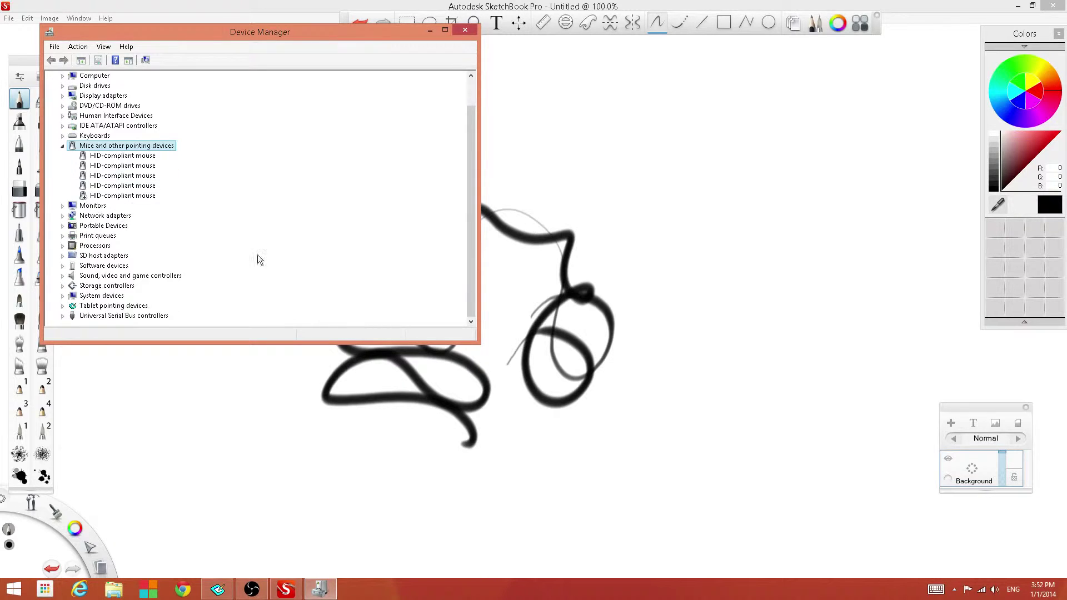
pyautogui.click(62, 306)
pyautogui.click(108, 315)
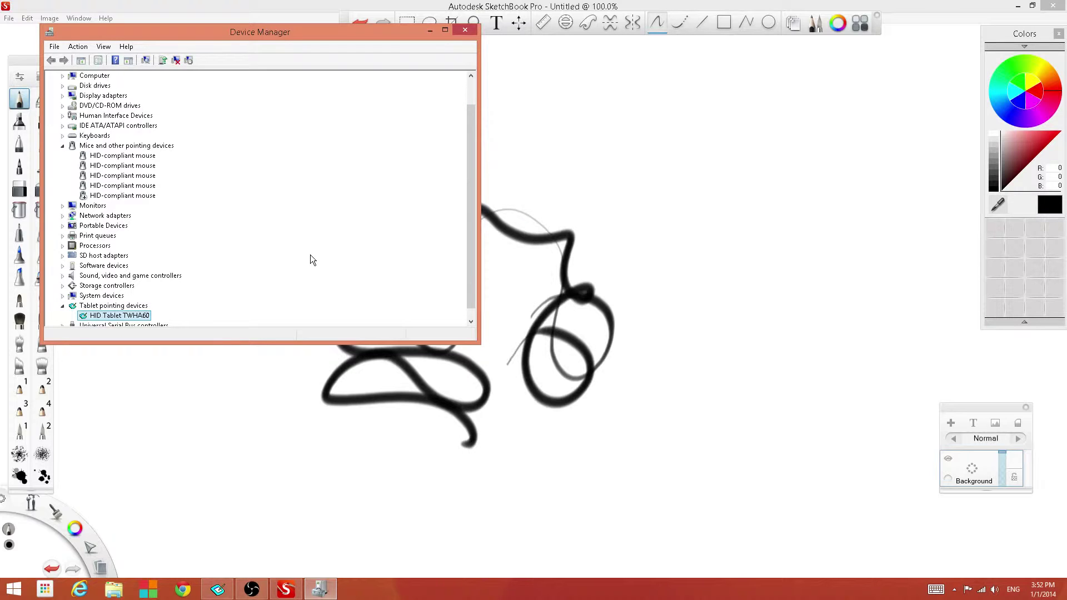
pyautogui.rightClick(145, 316)
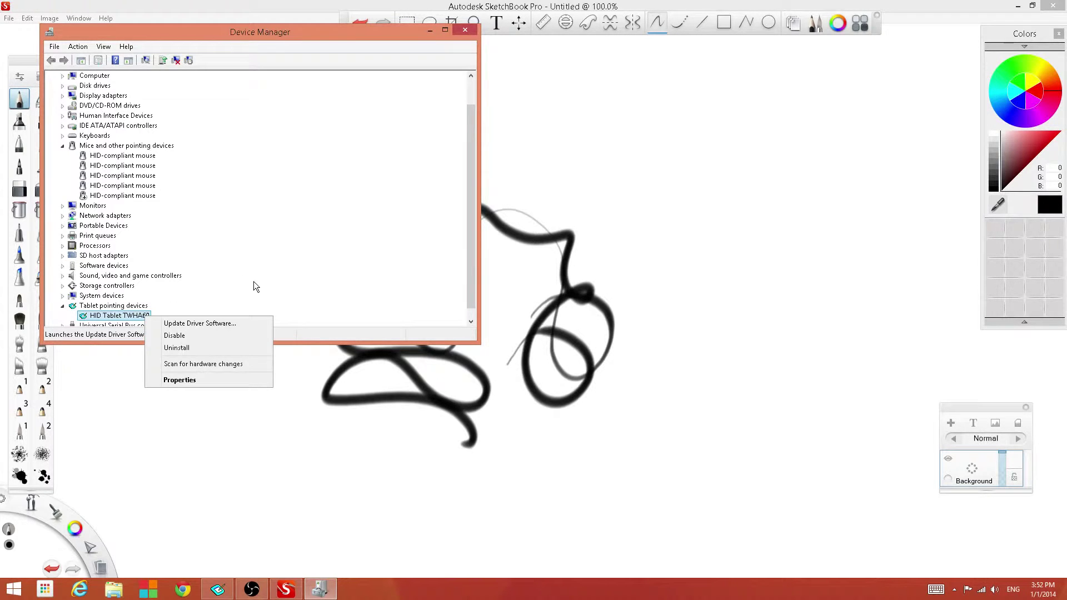
pyautogui.press('Escape')
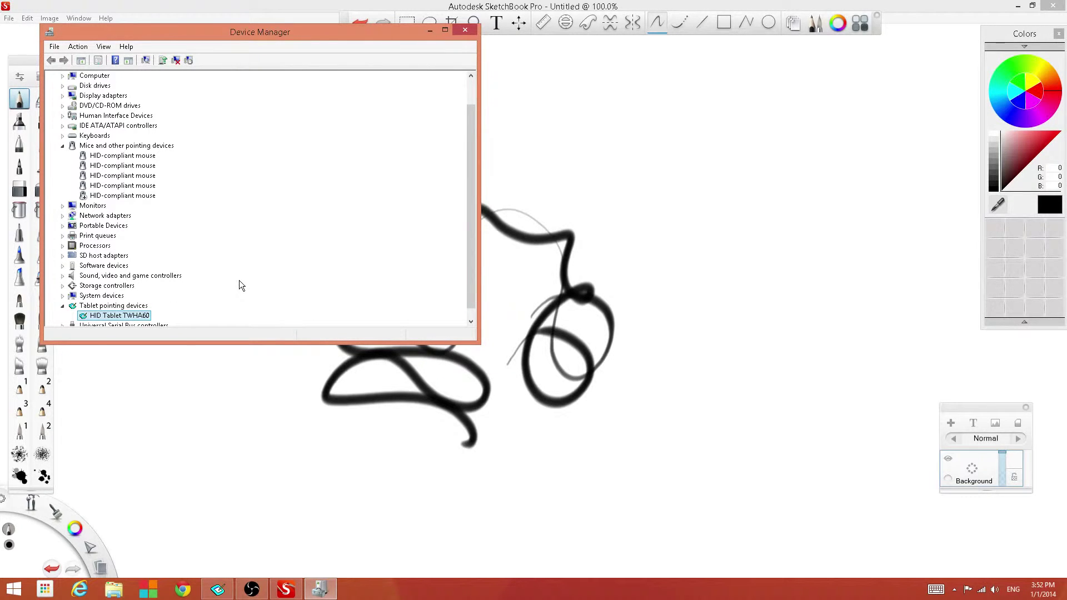
# Look up Tablet Driver V5.02 in the installed programs list, leaving it installed, and close the list.
pyautogui.rightClick(13, 589)
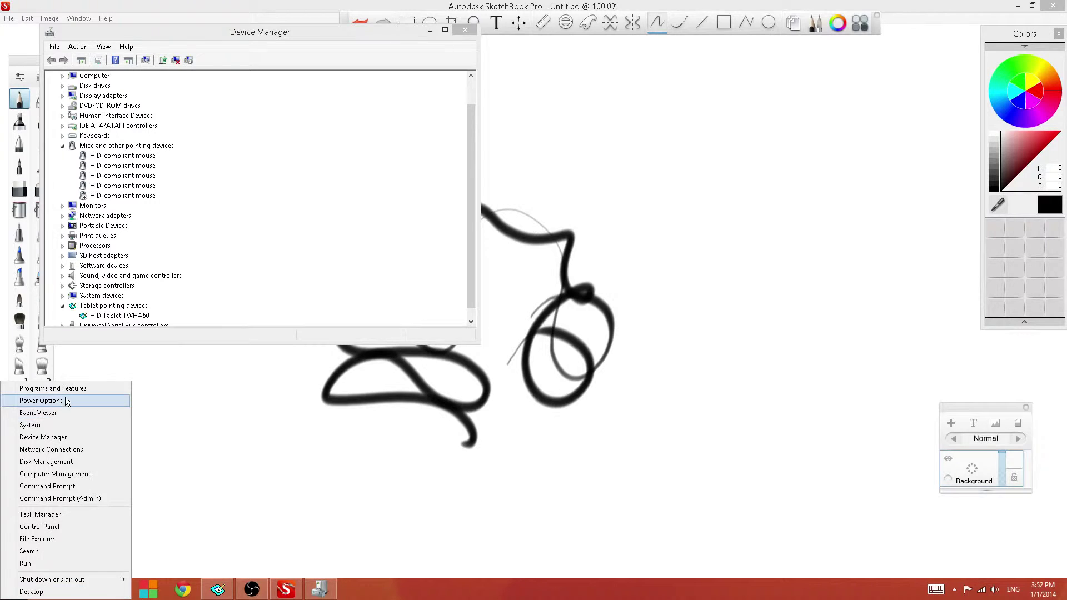
pyautogui.click(161, 367)
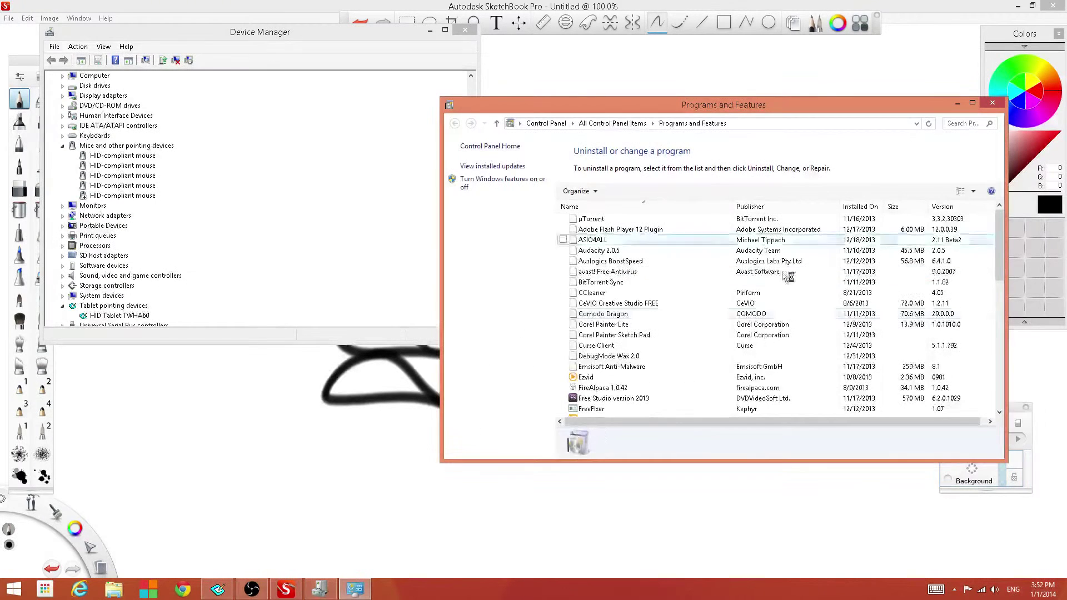
pyautogui.moveTo(997, 229); pyautogui.dragTo(1021, 396)
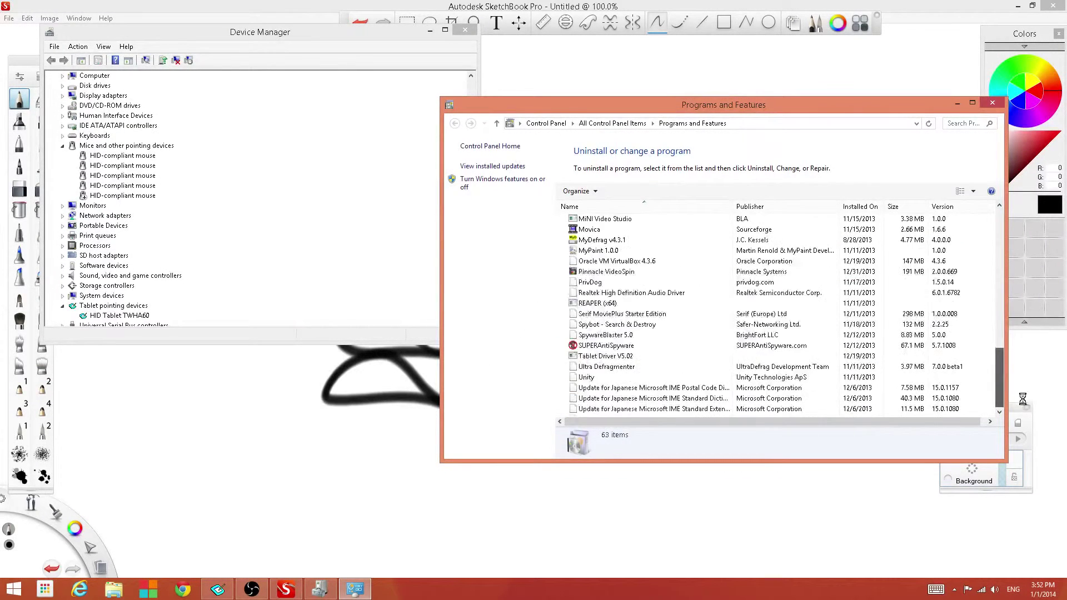
pyautogui.click(646, 357)
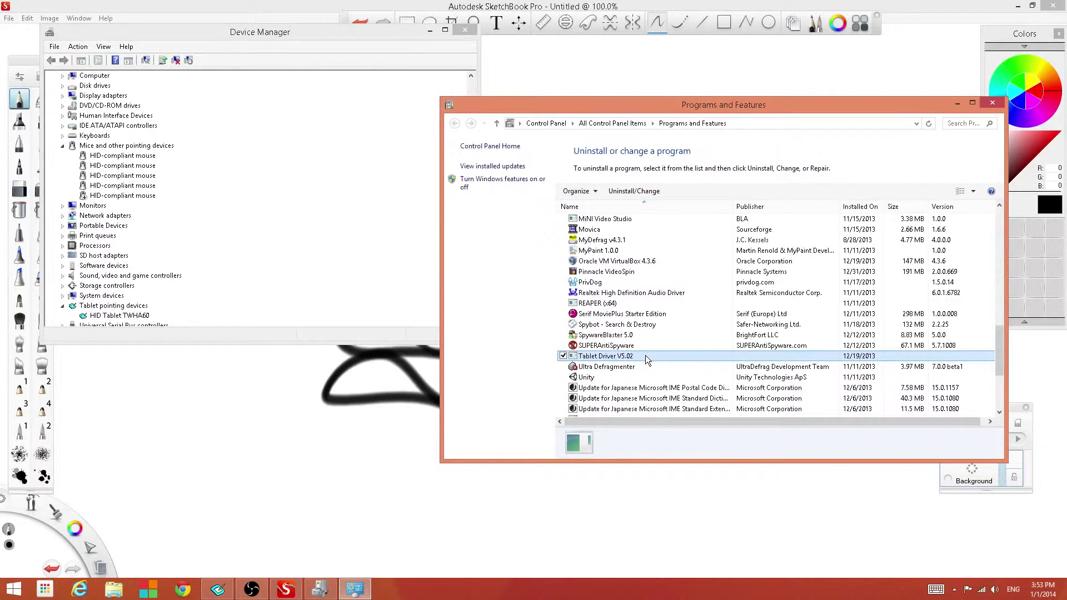
pyautogui.click(992, 103)
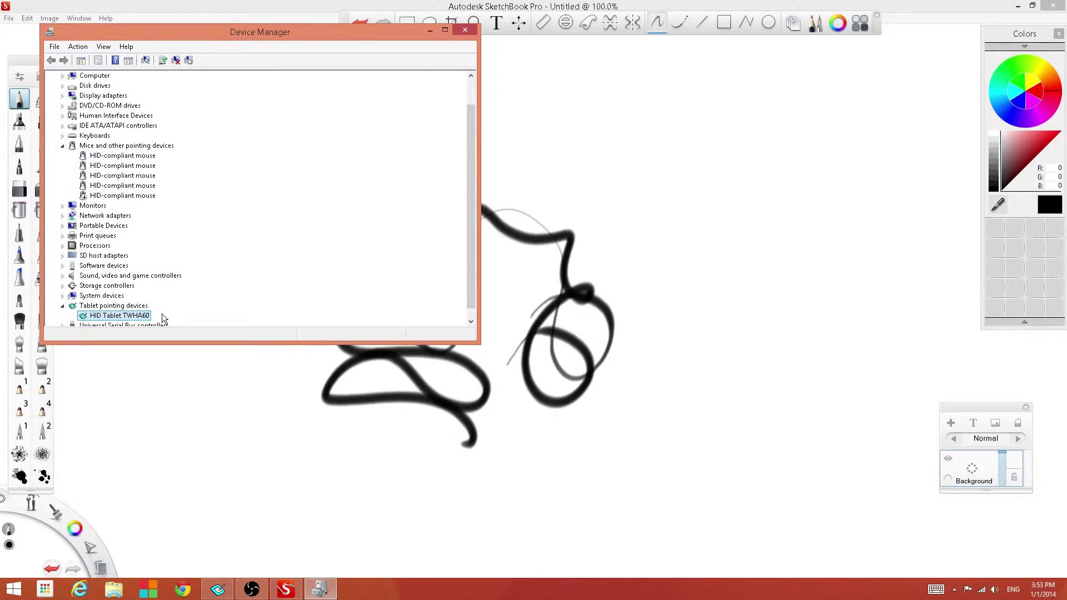
# Start a driver update for HID Tablet TWHA60 from the list of device drivers already on the computer.
pyautogui.rightClick(118, 318)
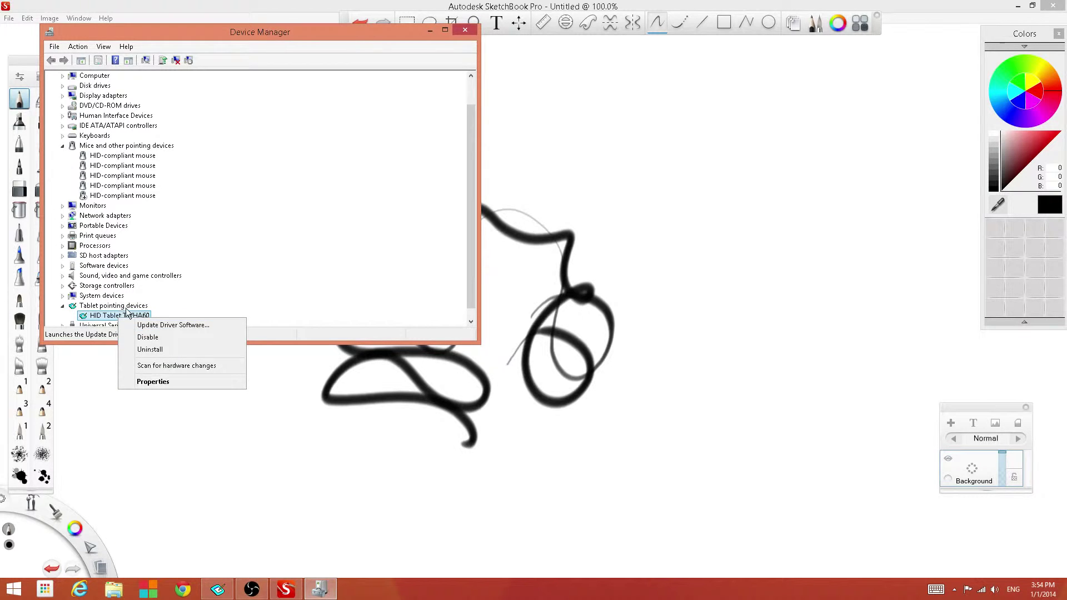
pyautogui.click(178, 326)
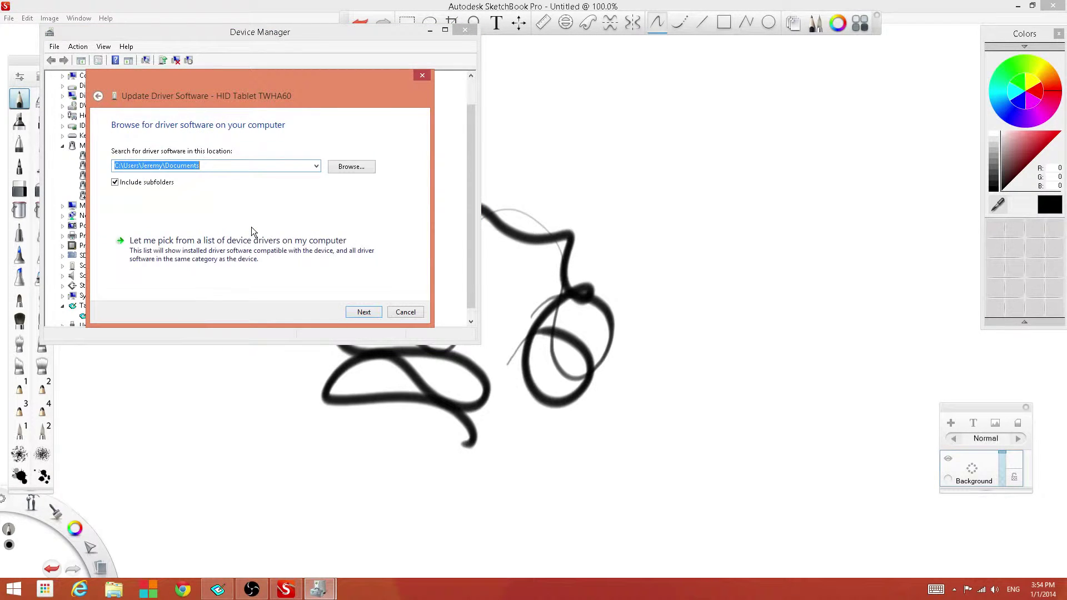
pyautogui.click(254, 242)
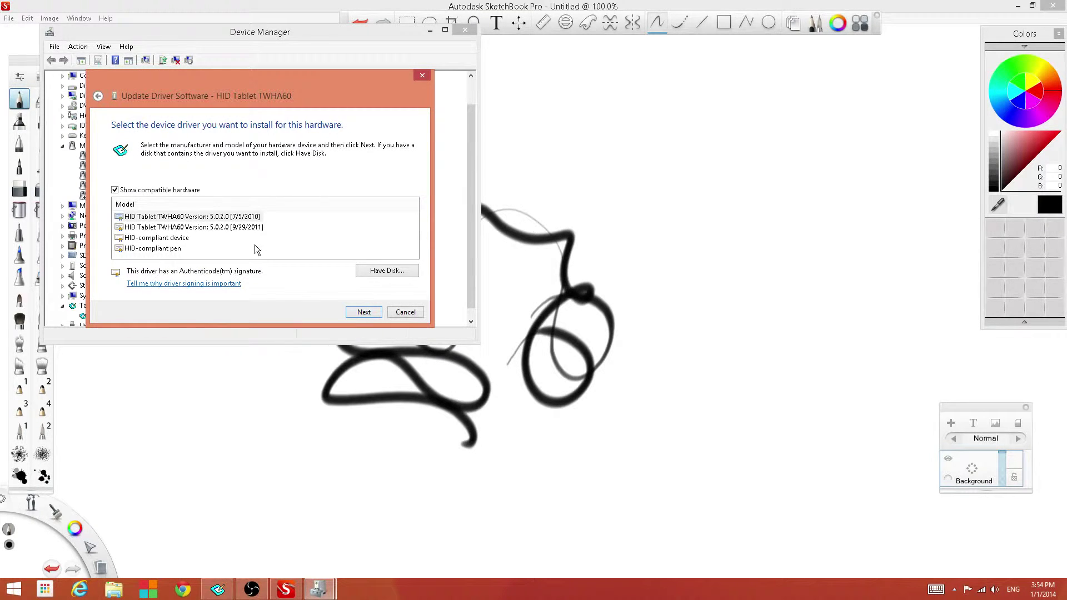
# Compare the compatible driver models and install HID Tablet TWHA60 Version 5.0.2.0 [9/29/2011].
pyautogui.click(218, 229)
pyautogui.click(225, 218)
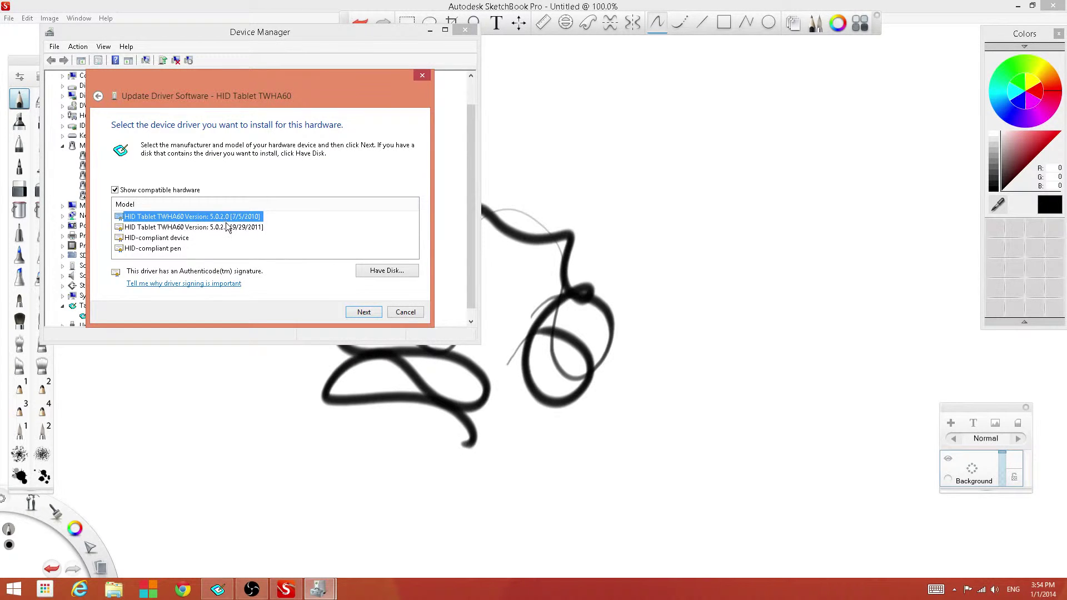
pyautogui.click(227, 227)
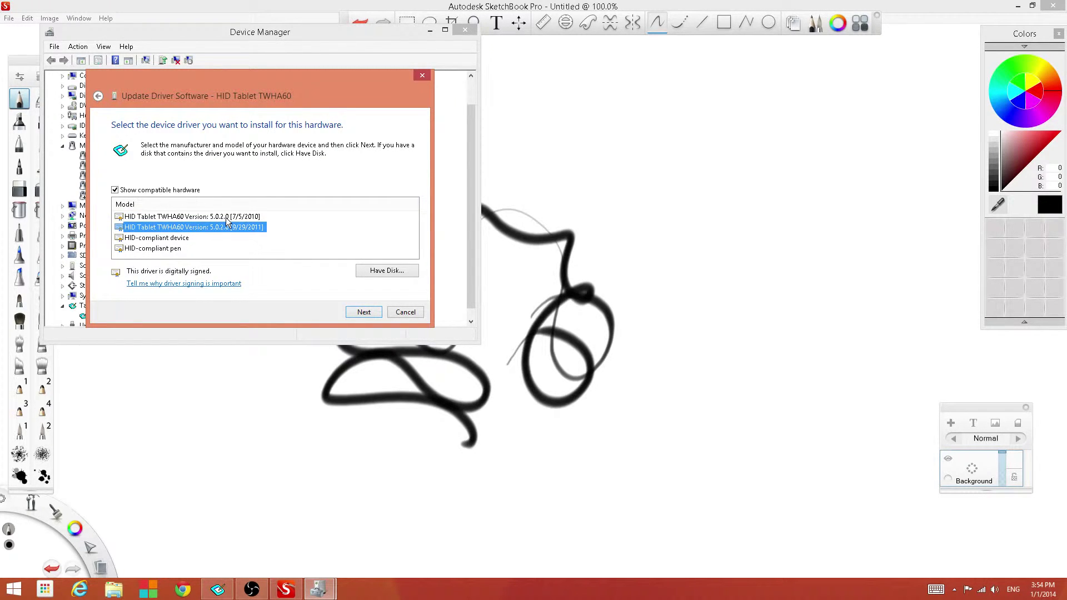
pyautogui.click(183, 238)
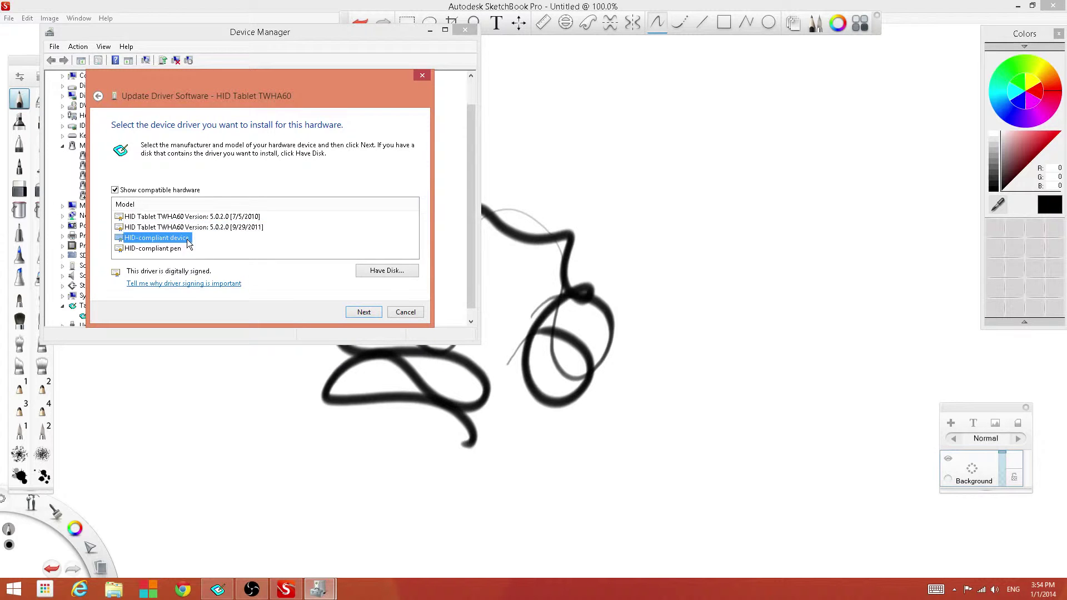
pyautogui.click(178, 249)
pyautogui.click(187, 238)
pyautogui.click(180, 250)
pyautogui.click(183, 240)
pyautogui.click(245, 226)
pyautogui.press('Return')
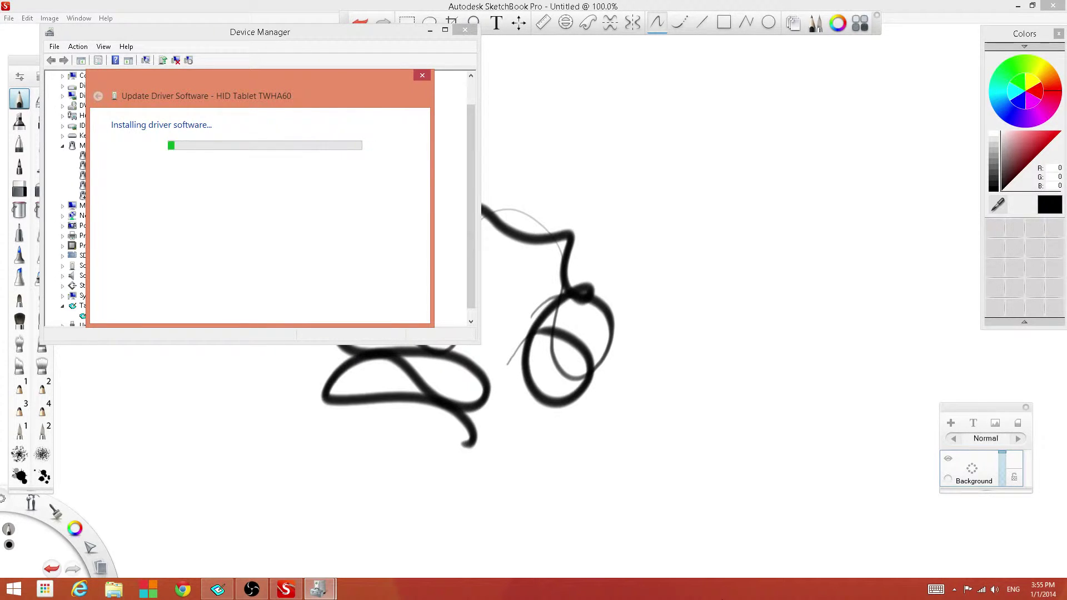
# Draw more pressure test strokes on the SketchBook canvas, checking the driver installation window in between.
pyautogui.click(536, 410)
pyautogui.moveTo(561, 411)
pyautogui.mouseDown()
pyautogui.moveTo(639, 431)
pyautogui.moveTo(738, 293)
pyautogui.moveTo(524, 161)
pyautogui.mouseUp()
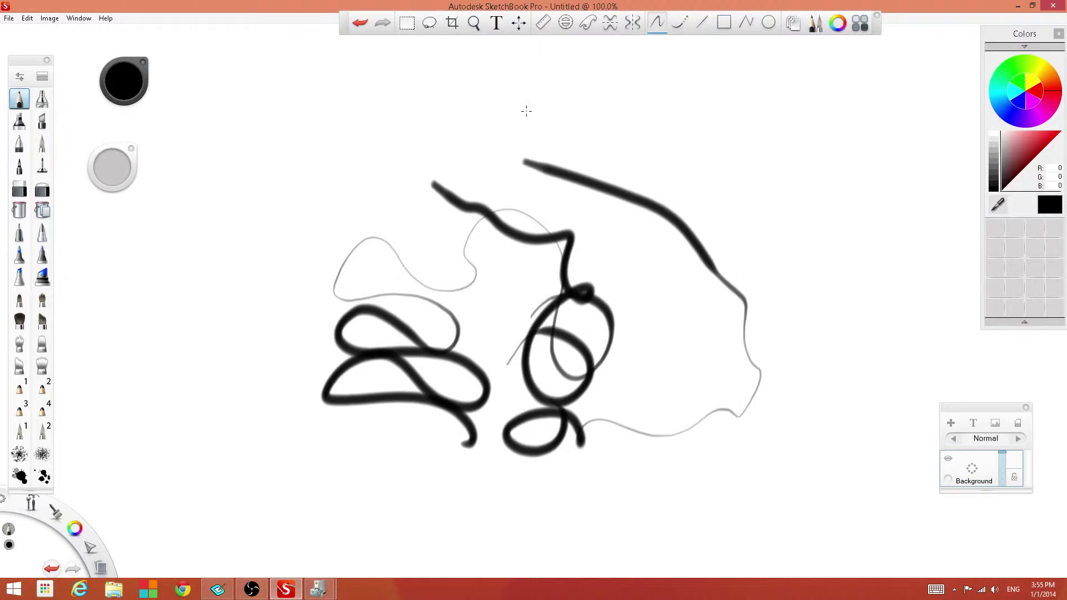
pyautogui.click(318, 589)
pyautogui.click(345, 545)
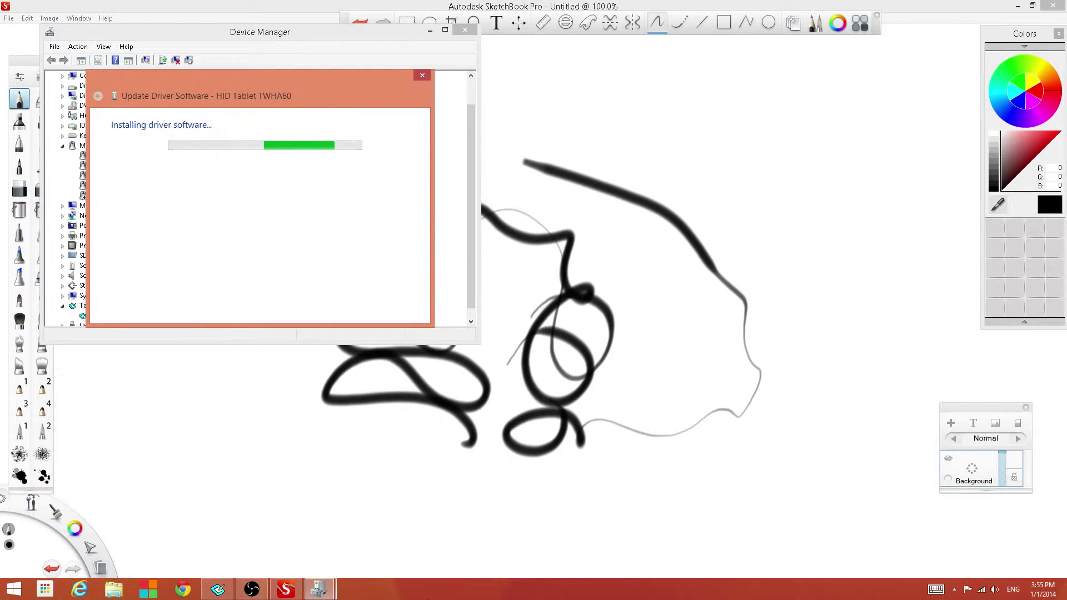
pyautogui.click(590, 494)
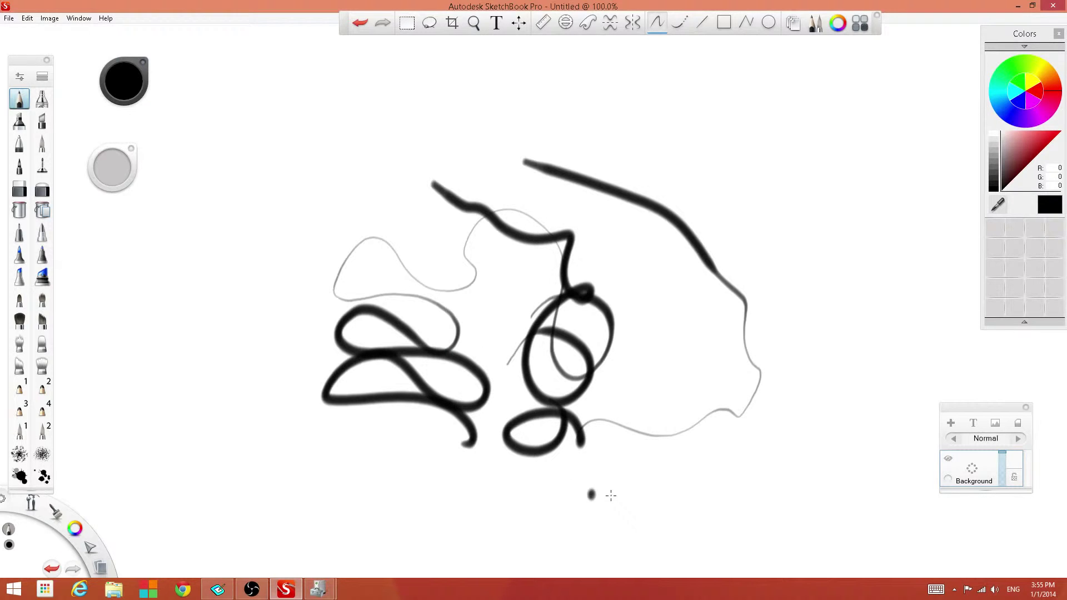
pyautogui.moveTo(466, 394)
pyautogui.mouseDown()
pyautogui.moveTo(436, 369)
pyautogui.moveTo(397, 209)
pyautogui.mouseUp()
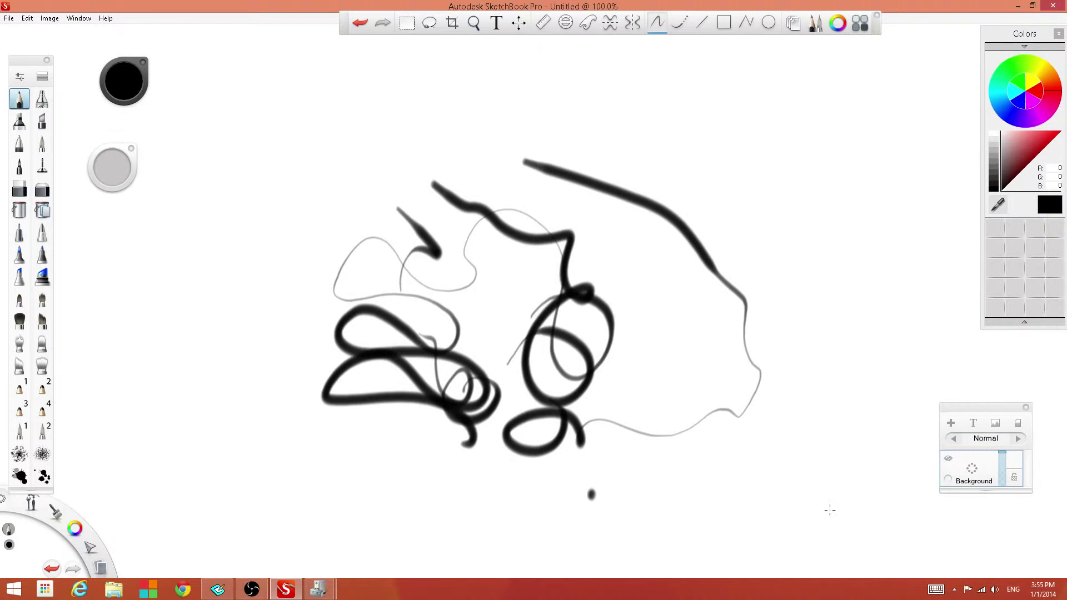
# Review the monitor mapping in the Pen Tablet settings, and set the pen area to the screen ratio.
pyautogui.click(218, 588)
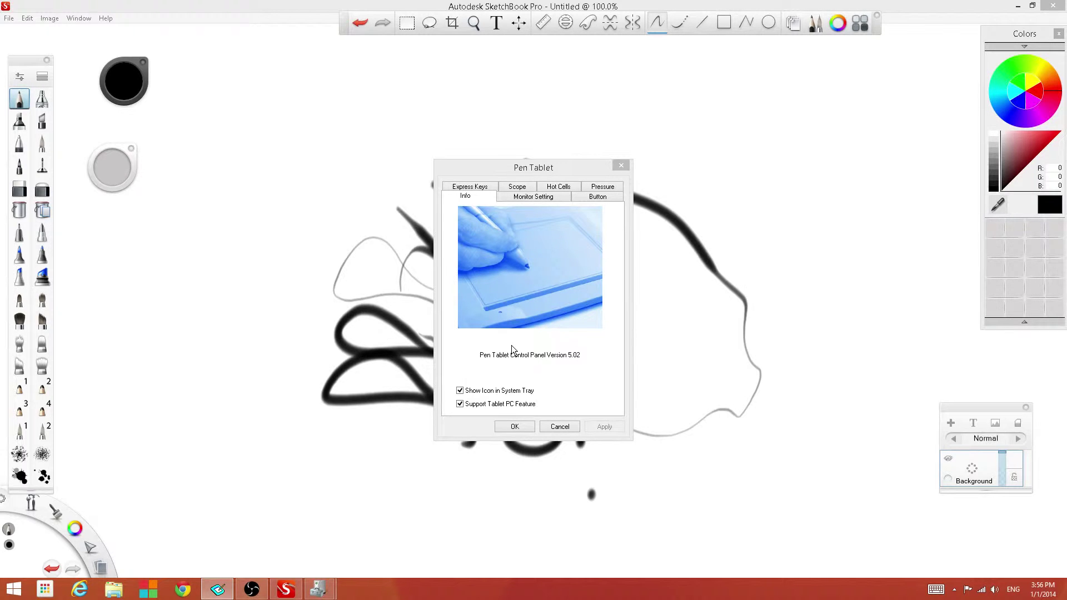
pyautogui.click(543, 197)
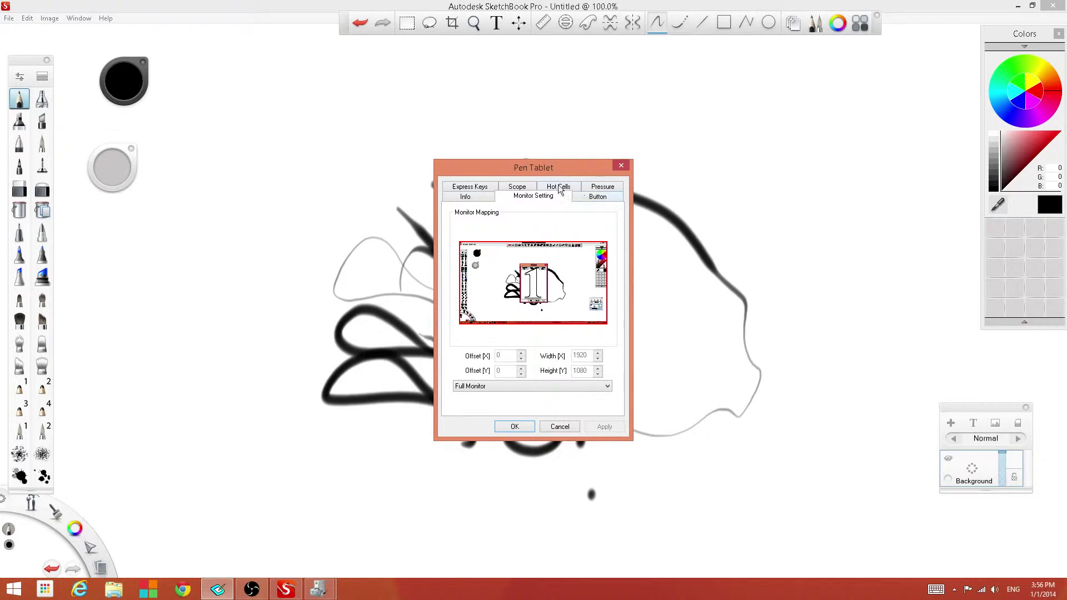
pyautogui.click(518, 187)
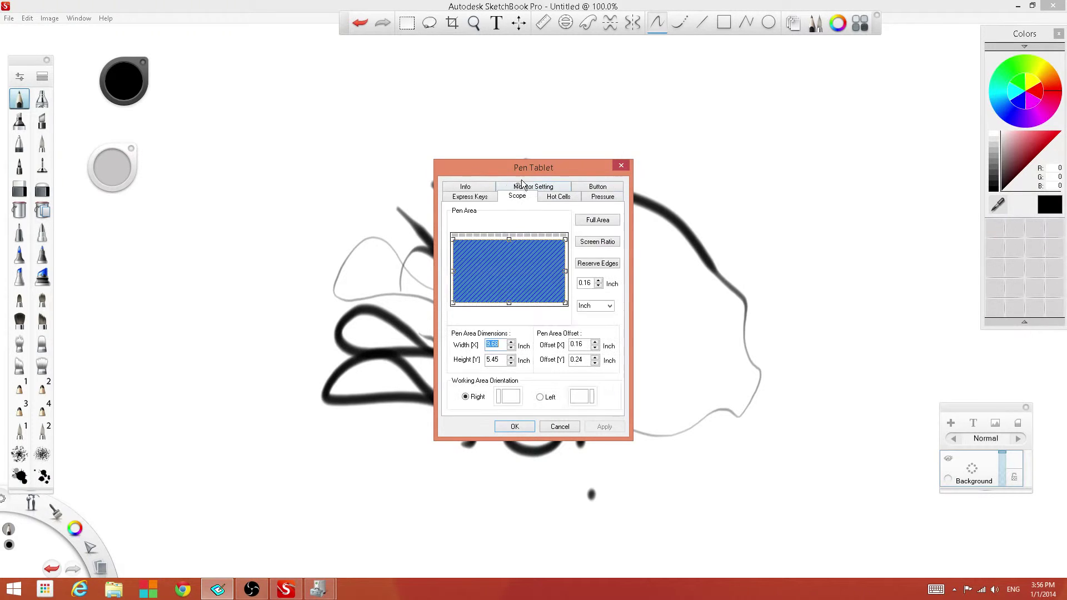
pyautogui.click(605, 243)
pyautogui.click(505, 428)
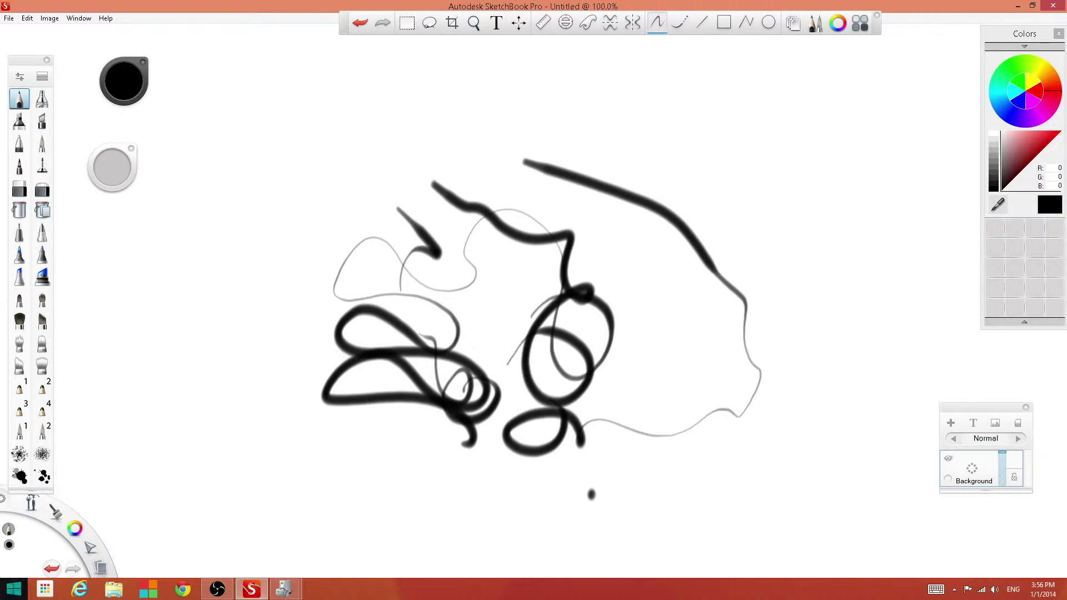
# Open the Pen and Touch settings from the Control Panel.
pyautogui.rightClick(14, 588)
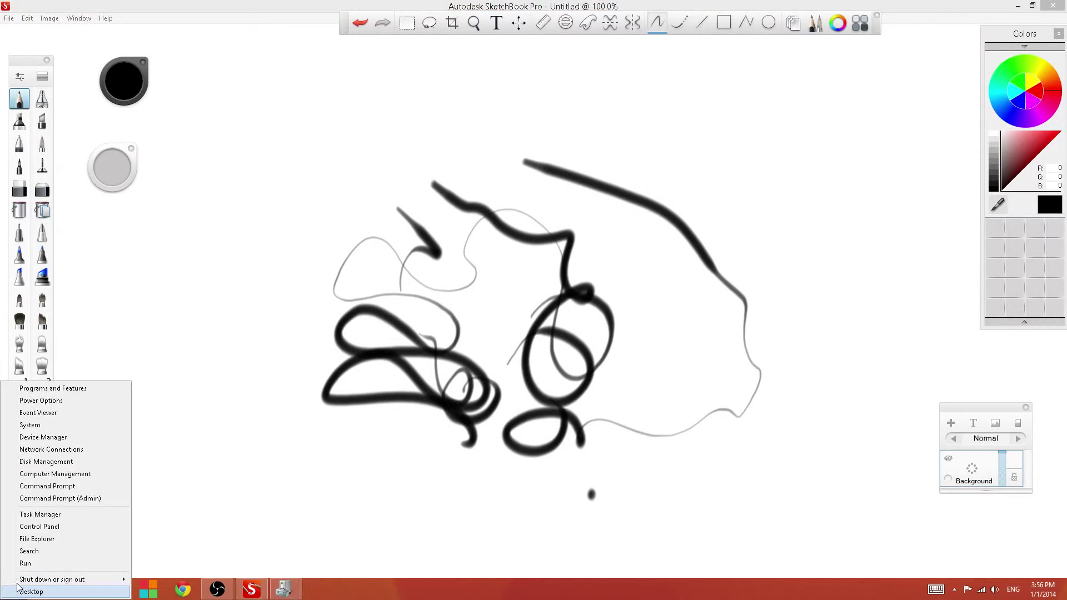
pyautogui.click(57, 527)
pyautogui.scroll(-1, 629, 353)
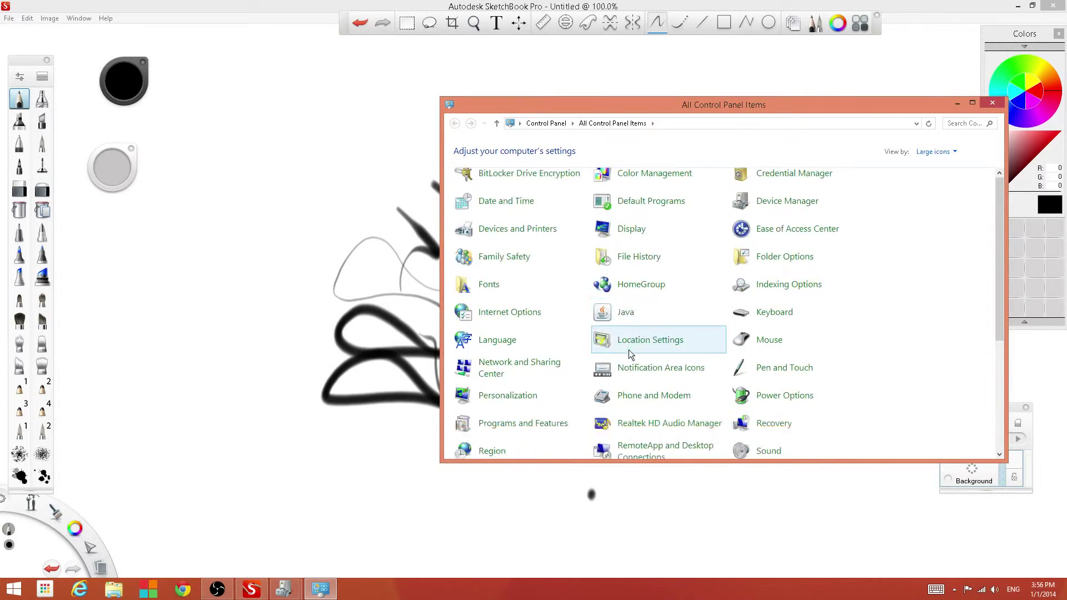
pyautogui.scroll(-1, 628, 349)
pyautogui.click(542, 375)
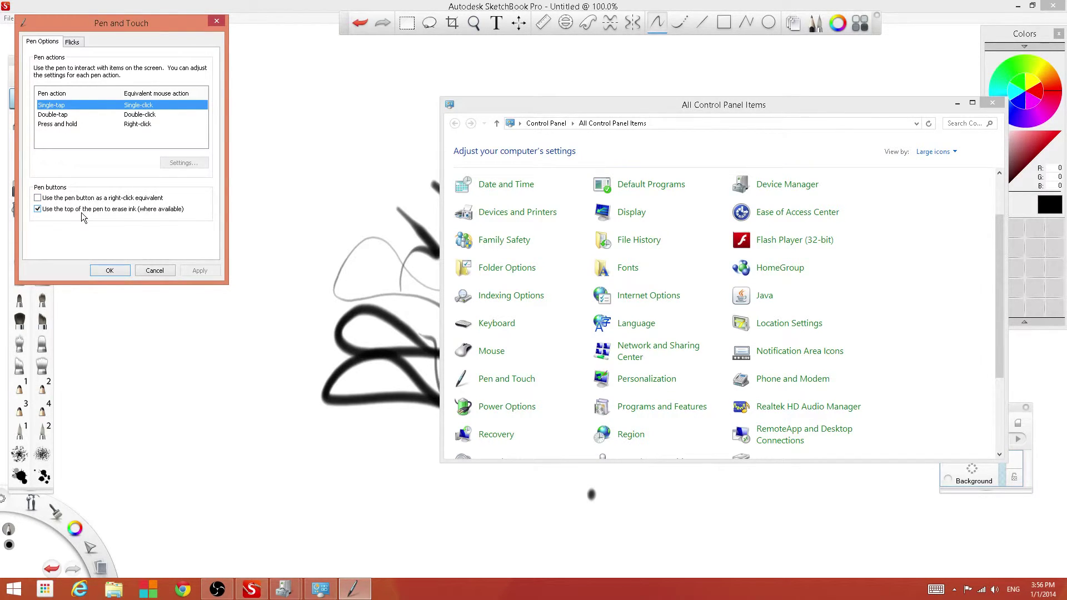
# Review the Flicks options and the press-and-hold settings in Pen and Touch.
pyautogui.click(70, 44)
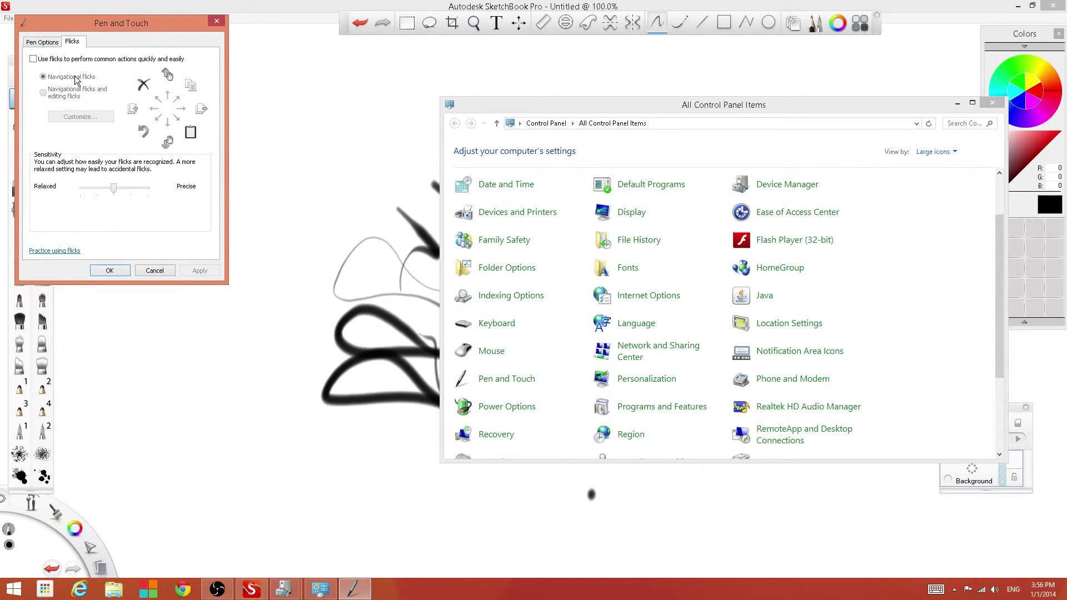
pyautogui.click(49, 44)
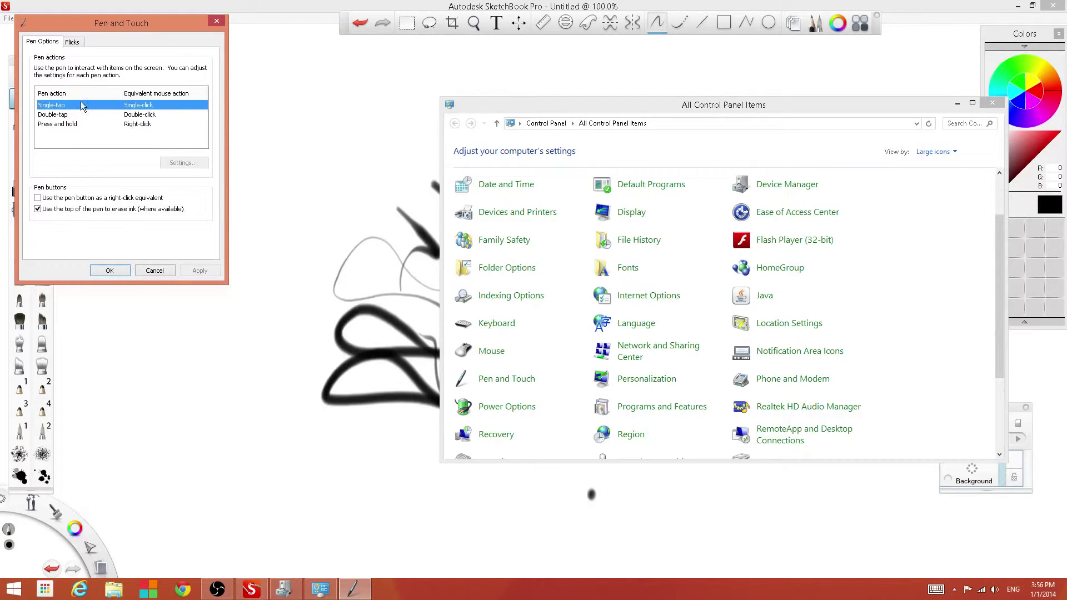
pyautogui.click(89, 113)
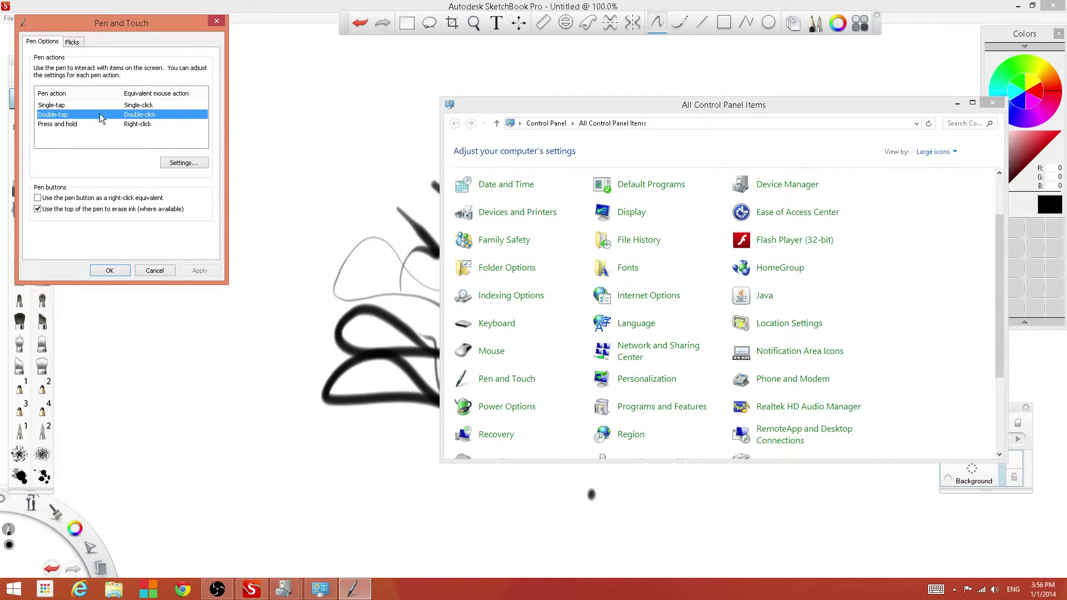
pyautogui.click(127, 123)
pyautogui.click(177, 163)
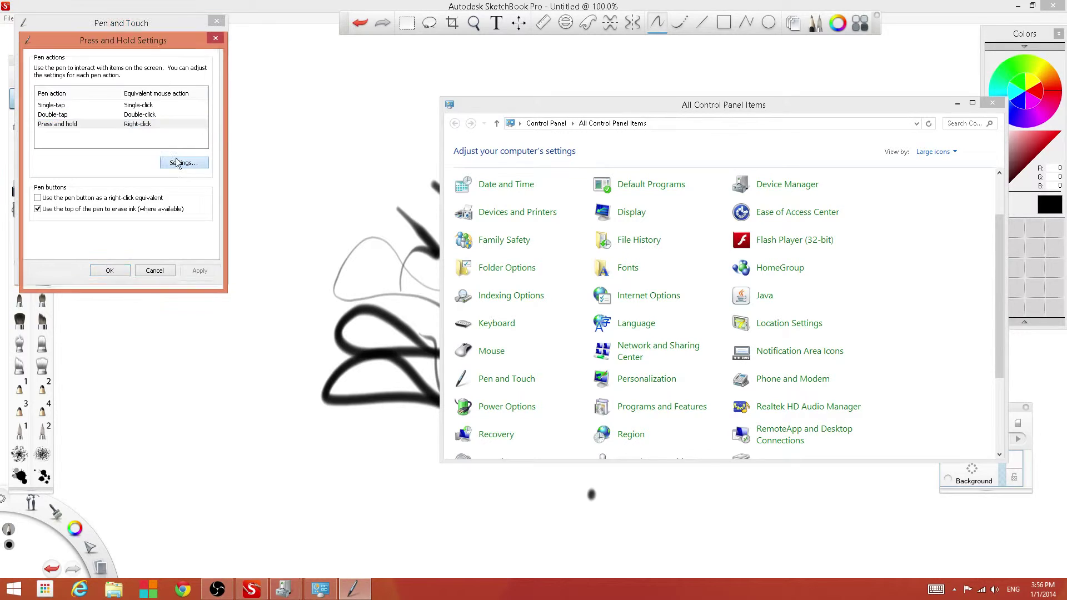
pyautogui.click(152, 277)
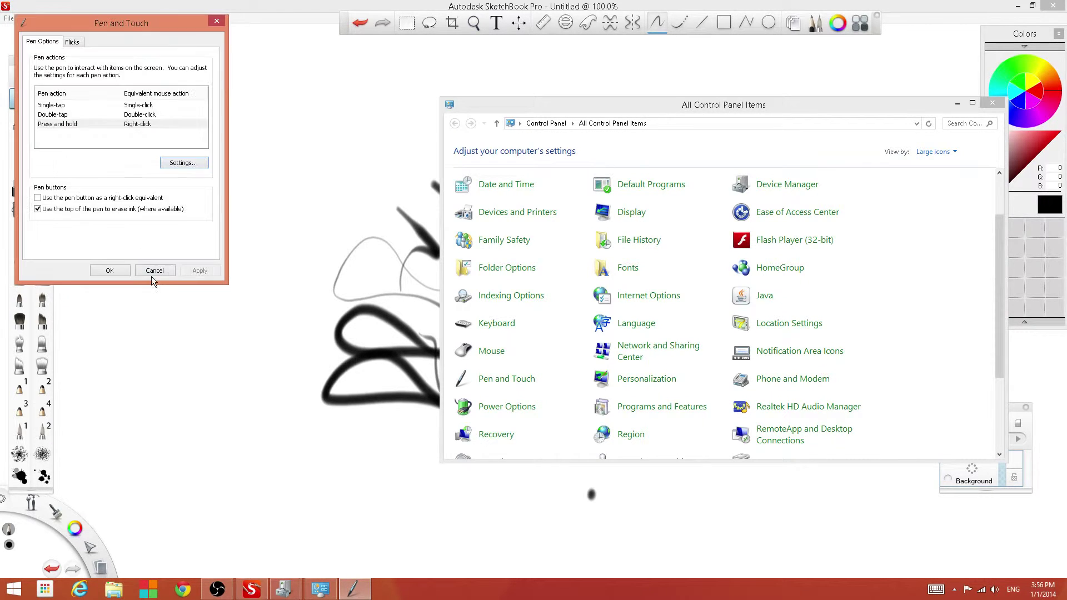
# Review the double-tap speed and spatial tolerance settings, and close Pen and Touch and the Control Panel.
pyautogui.click(99, 115)
pyautogui.click(182, 162)
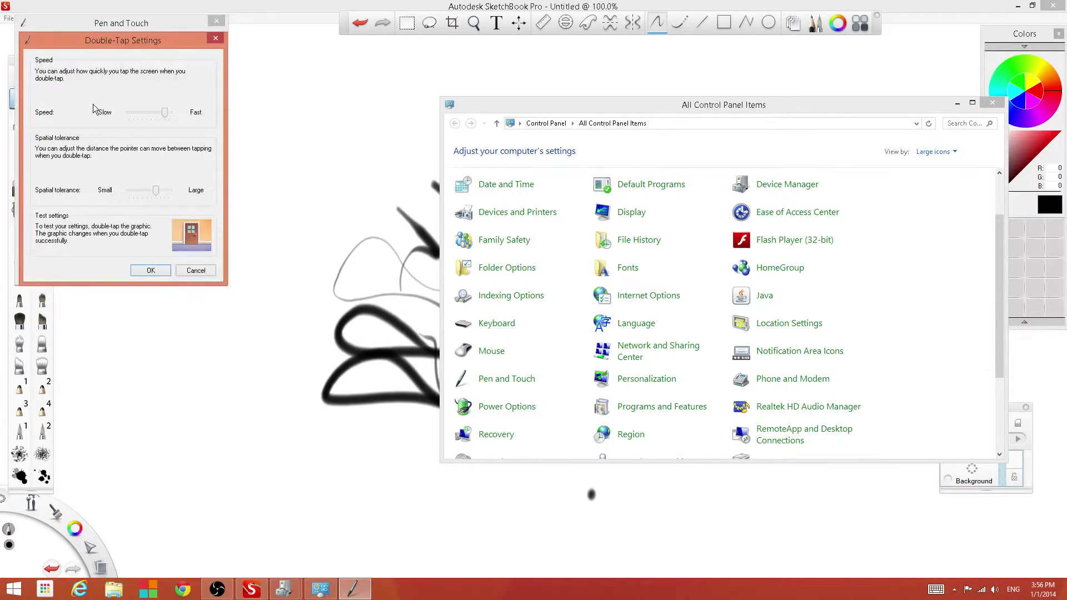
pyautogui.click(158, 273)
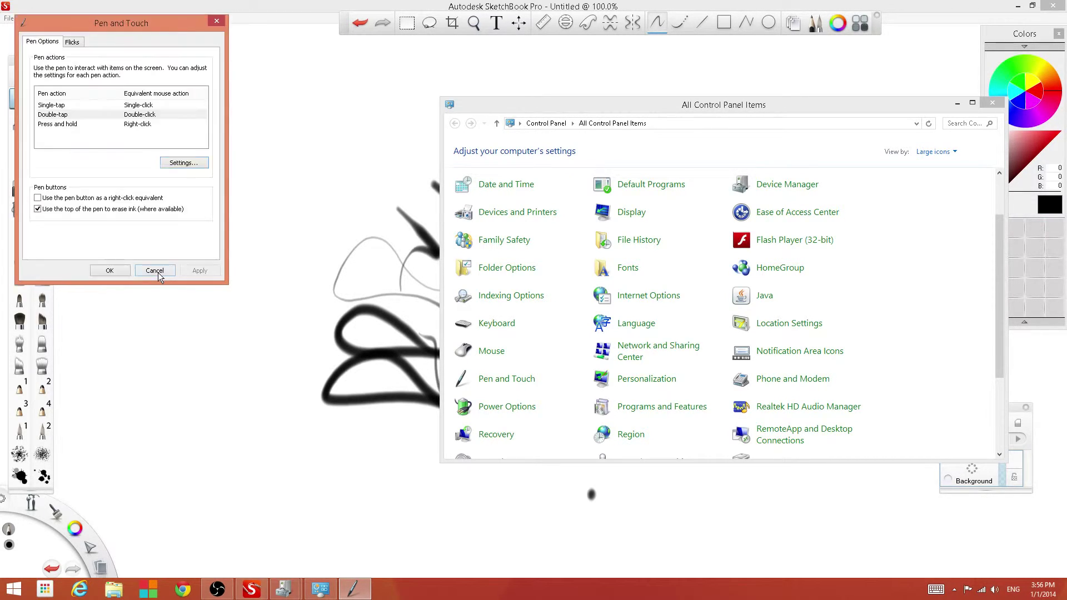
pyautogui.click(109, 270)
pyautogui.scroll(-3, 675, 328)
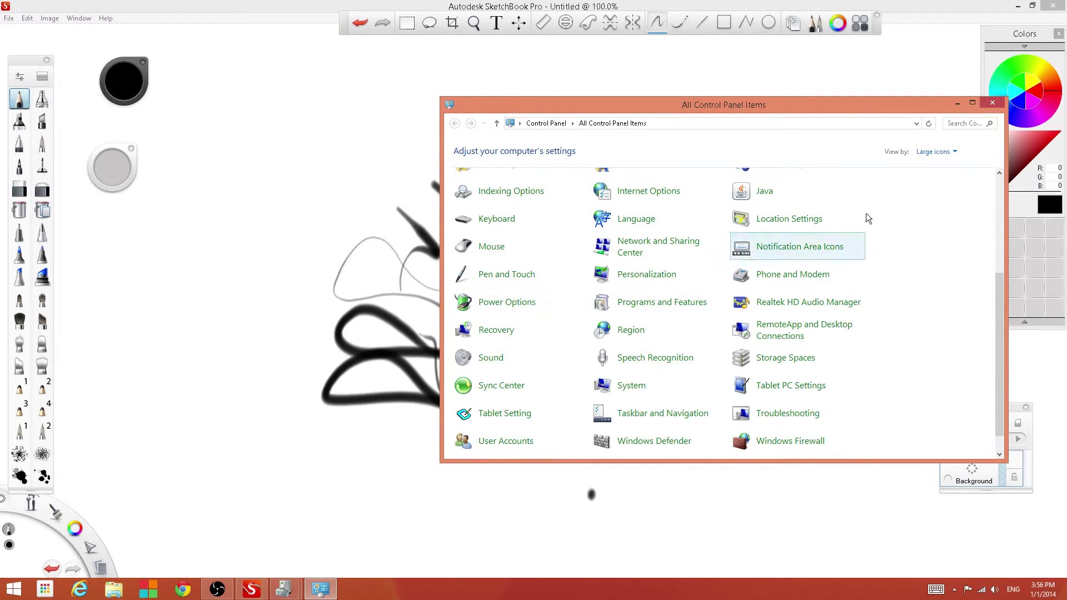
pyautogui.click(992, 103)
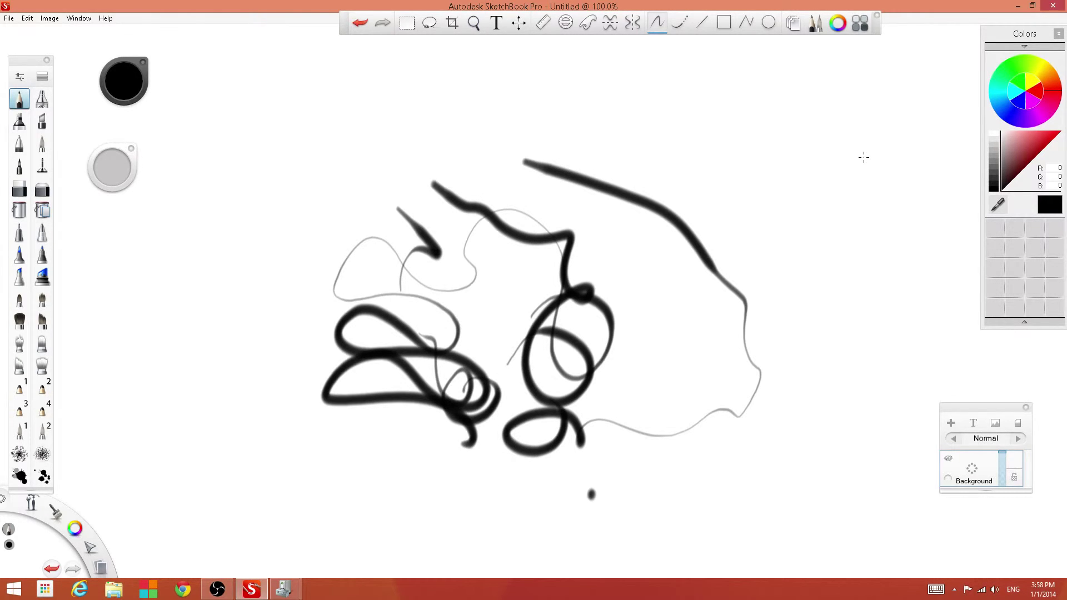
# Draw large looping pressure test strokes across the SketchBook canvas.
pyautogui.click(859, 23)
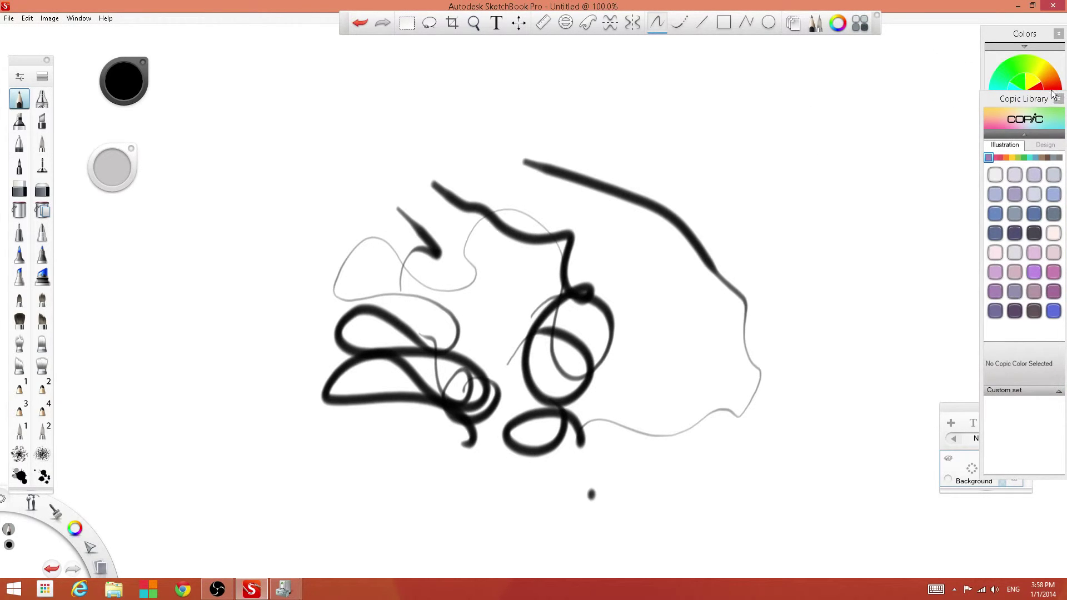
pyautogui.click(1057, 99)
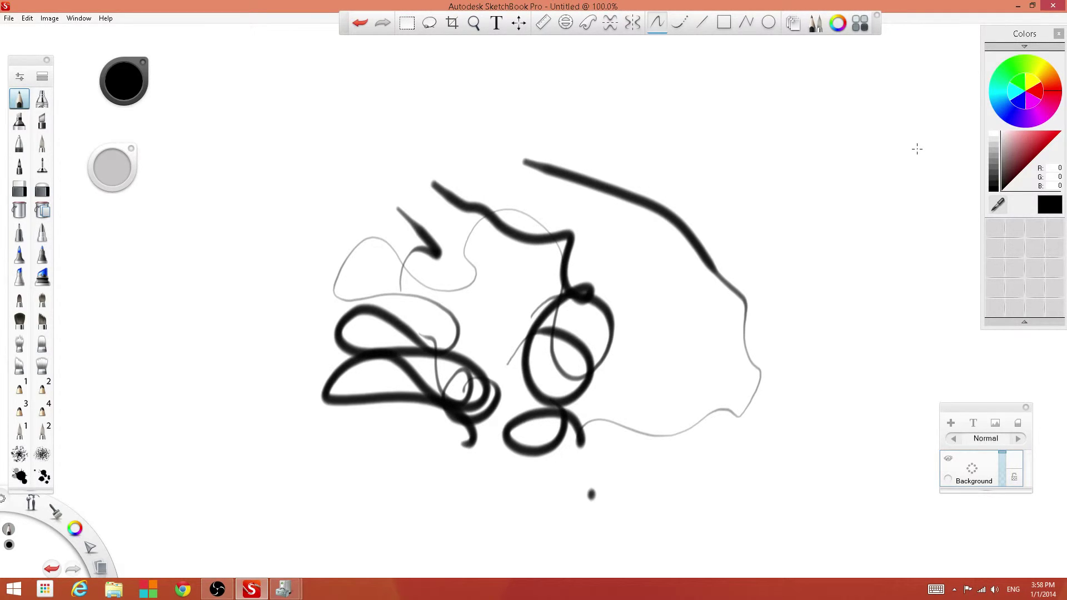
pyautogui.moveTo(639, 225)
pyautogui.mouseDown()
pyautogui.moveTo(733, 325)
pyautogui.moveTo(739, 284)
pyautogui.moveTo(566, 133)
pyautogui.moveTo(620, 289)
pyautogui.mouseUp()
pyautogui.moveTo(582, 259)
pyautogui.mouseDown()
pyautogui.moveTo(444, 355)
pyautogui.moveTo(178, 251)
pyautogui.moveTo(231, 448)
pyautogui.moveTo(349, 171)
pyautogui.moveTo(427, 289)
pyautogui.moveTo(423, 128)
pyautogui.moveTo(666, 306)
pyautogui.moveTo(815, 301)
pyautogui.moveTo(892, 325)
pyautogui.mouseUp()
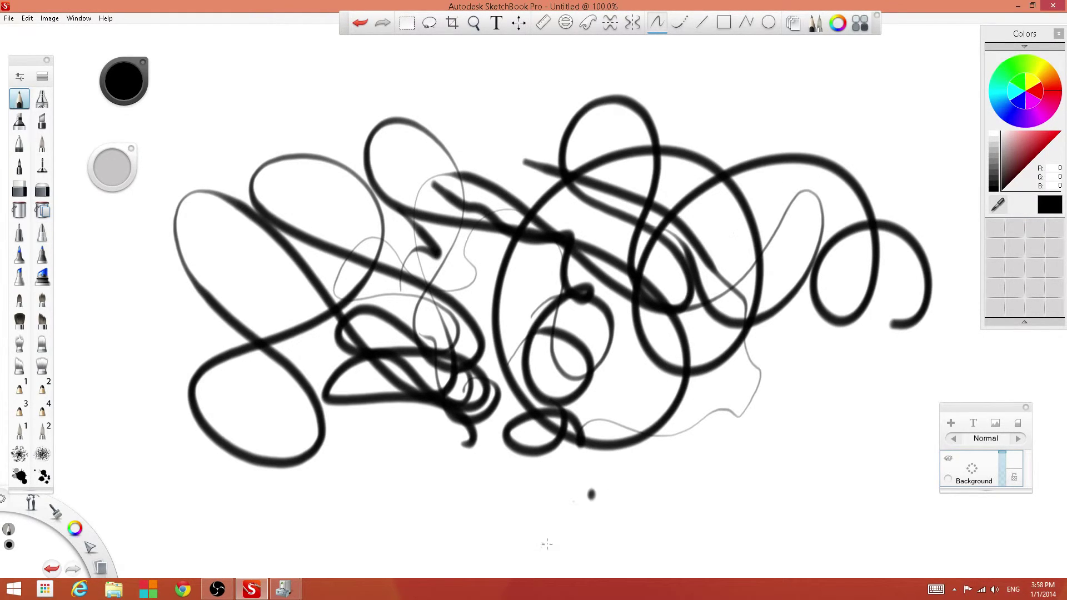
# Switch to Device Manager and close the completed HID Tablet TWHA60 driver update.
pyautogui.click(284, 588)
pyautogui.click(341, 552)
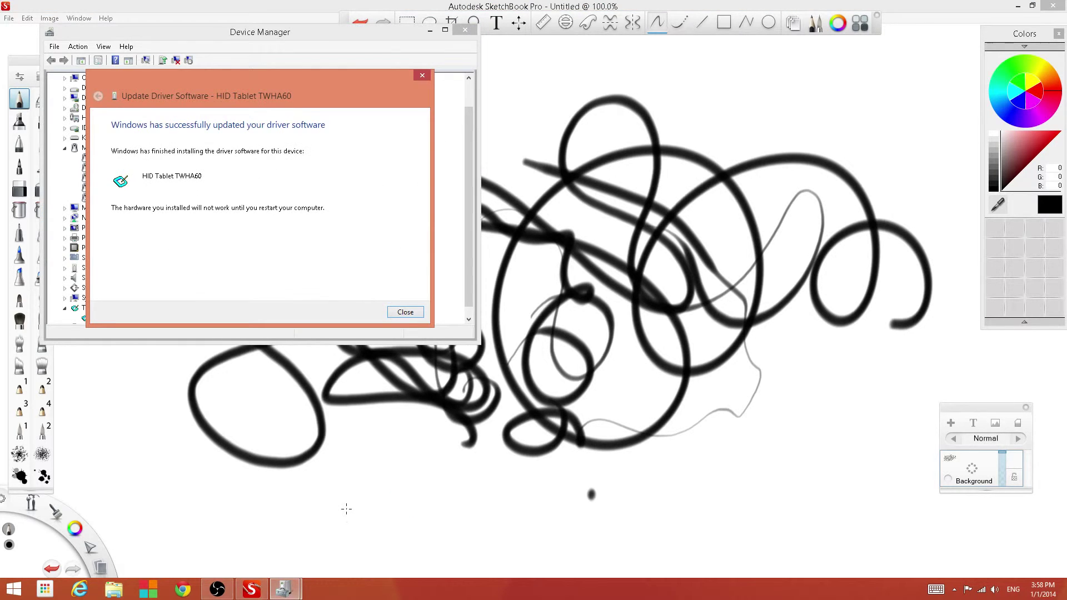
pyautogui.click(393, 311)
# Return to the SketchBook canvas and draw loops and a wavy line of varying thickness below the existing strokes.
pyautogui.click(656, 302)
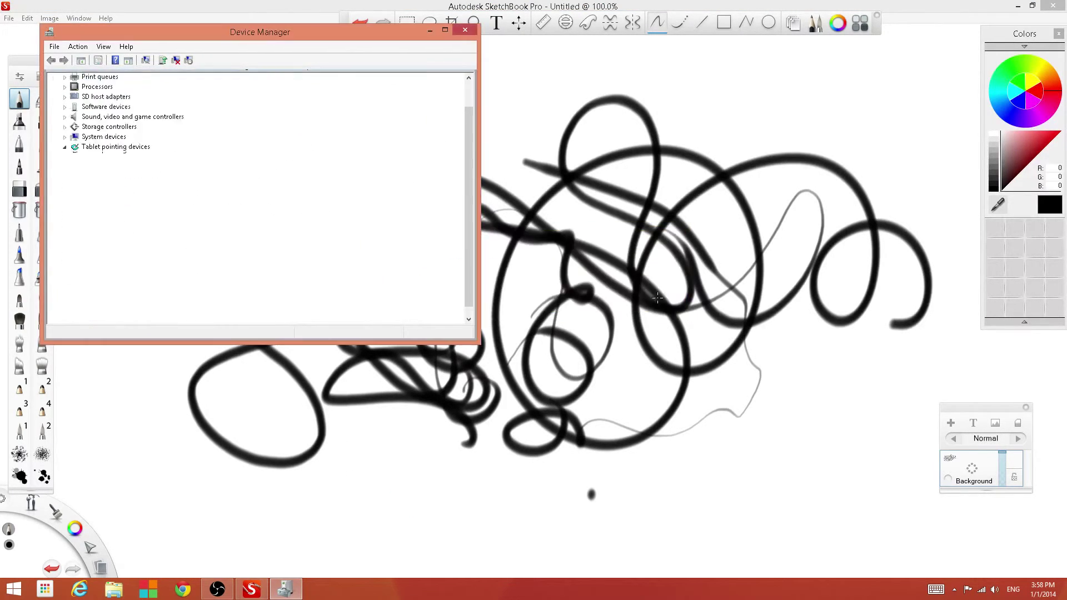
pyautogui.click(620, 356)
pyautogui.moveTo(533, 362)
pyautogui.mouseDown()
pyautogui.moveTo(573, 388)
pyautogui.moveTo(866, 411)
pyautogui.moveTo(778, 494)
pyautogui.moveTo(547, 456)
pyautogui.mouseUp()
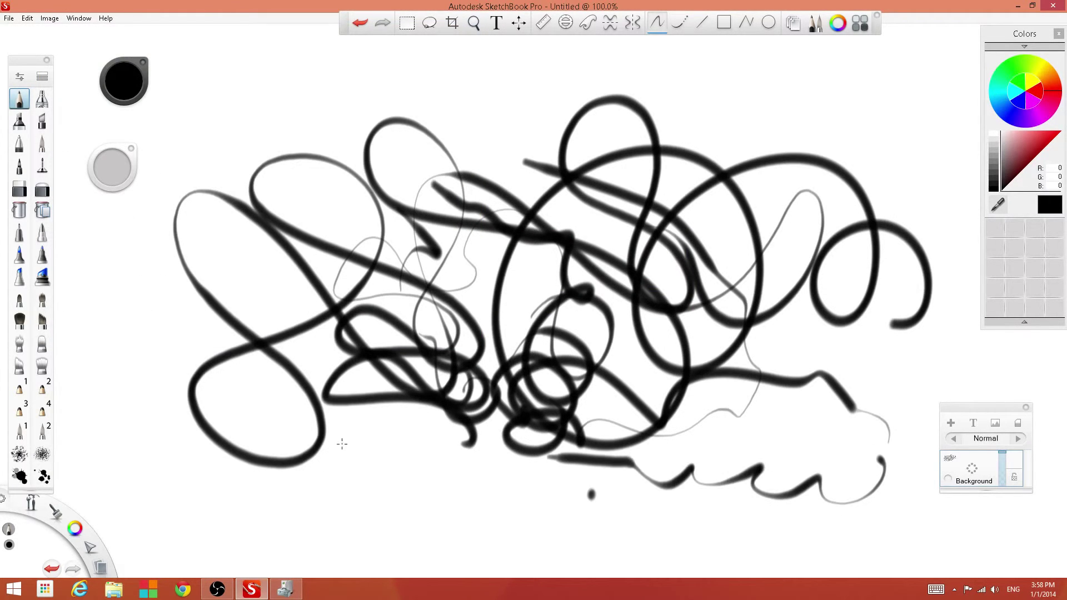
# In Device Manager, manually reinstall the tablet's driver, picking HID Tablet TWHA60 Version 5.0.2.0 [9/29/2011] from the compatible models.
pyautogui.click(285, 589)
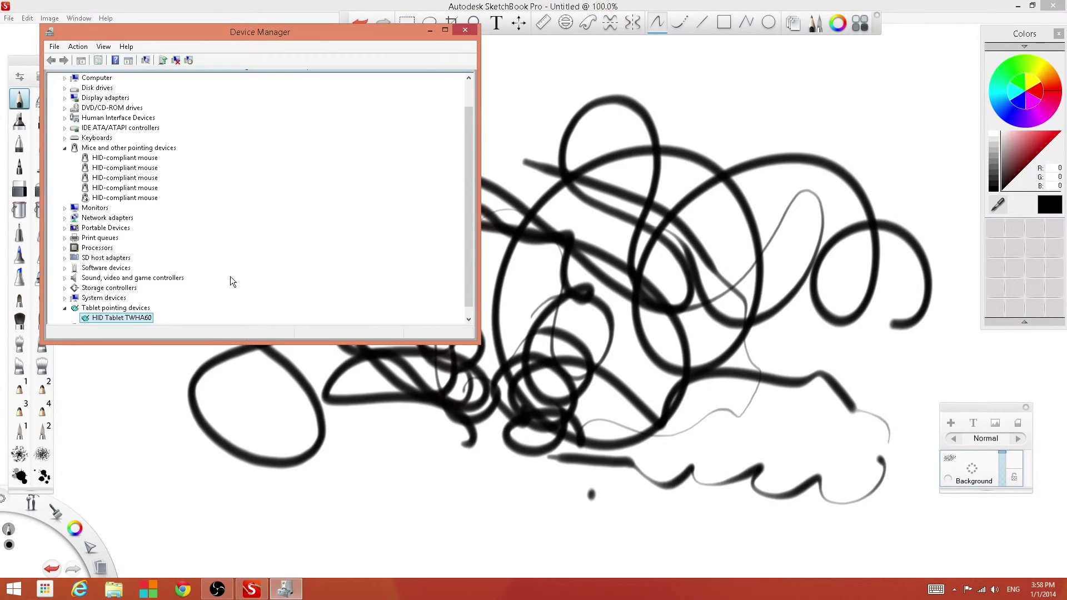
pyautogui.rightClick(144, 316)
pyautogui.click(172, 325)
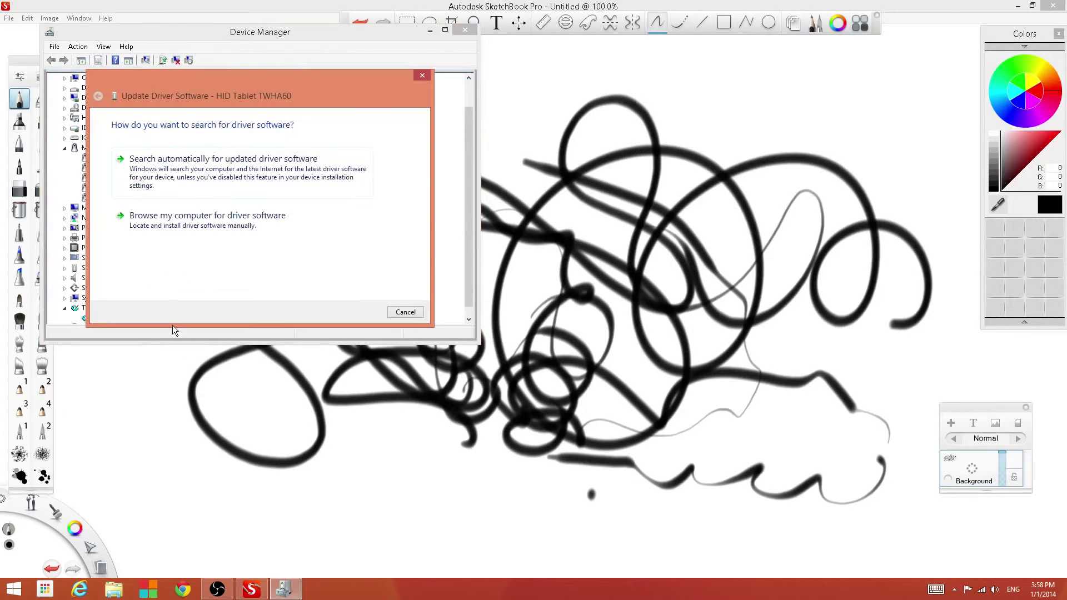
pyautogui.click(196, 223)
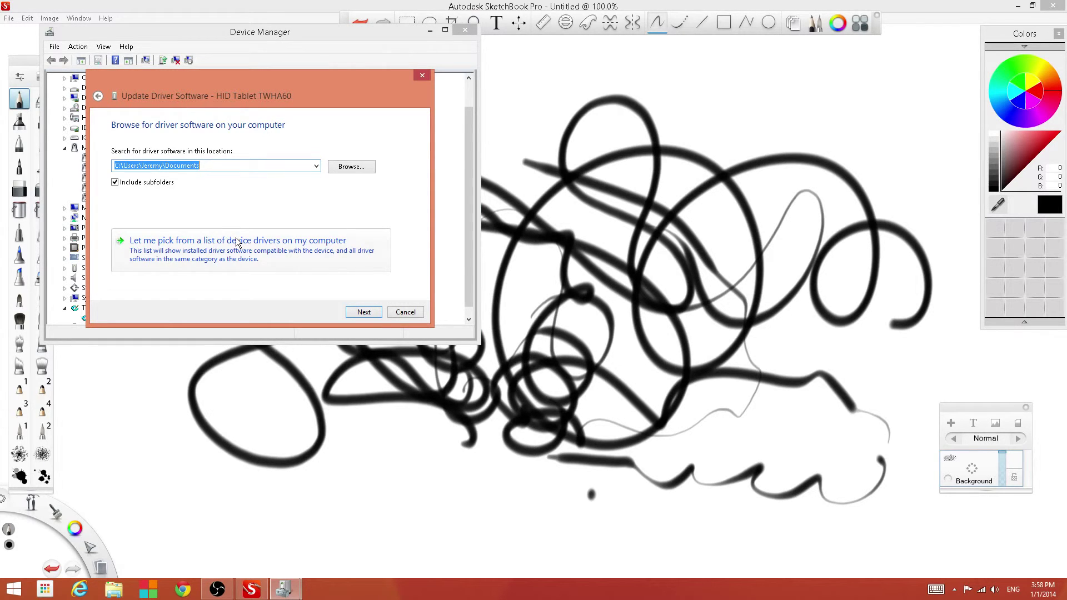
pyautogui.click(235, 238)
pyautogui.click(241, 228)
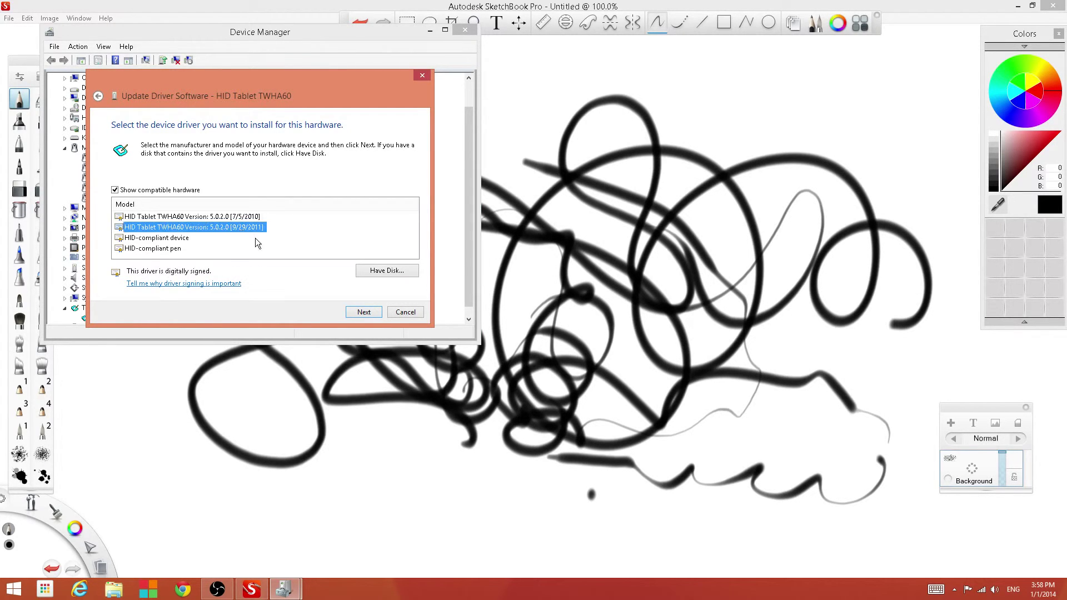
pyautogui.press('Return')
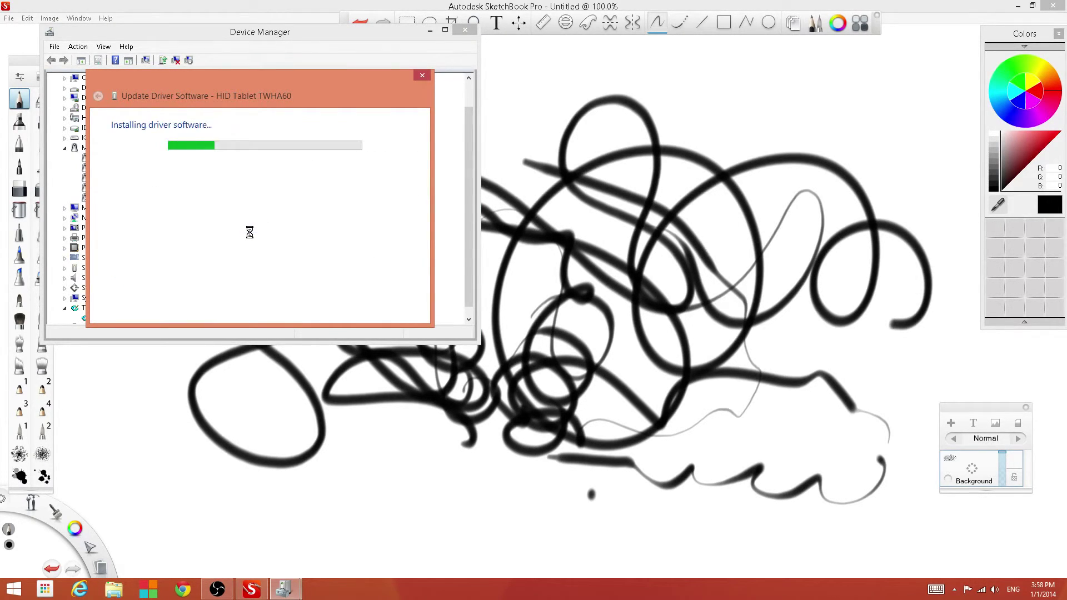
# Back in SketchBook, sketch a head circle on empty canvas beside the scribbles, with a curved vertical centre line.
pyautogui.click(634, 254)
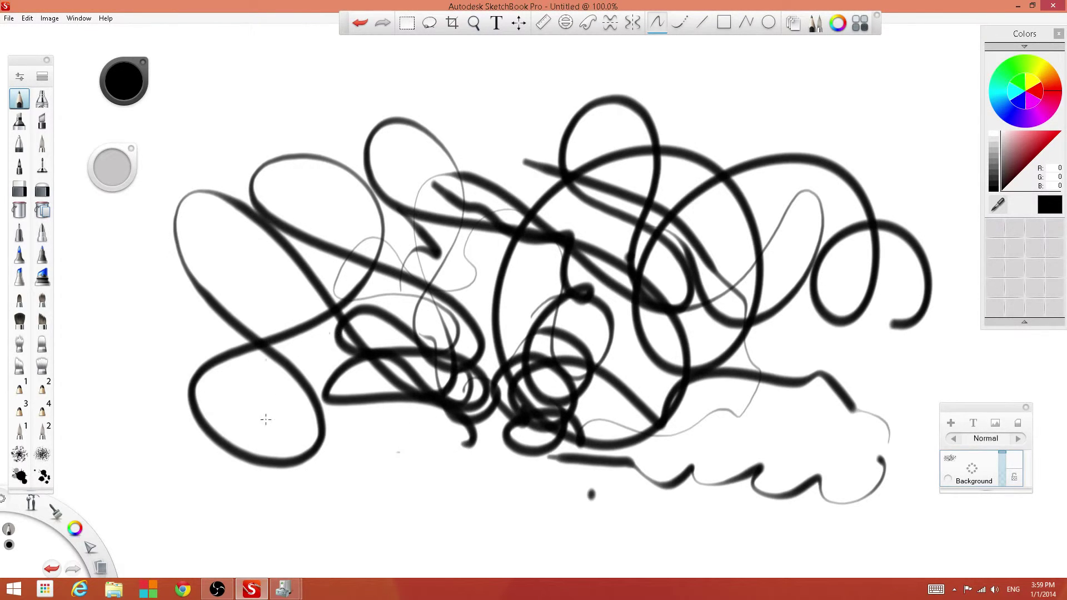
pyautogui.moveTo(193, 444)
pyautogui.mouseDown()
pyautogui.moveTo(236, 426)
pyautogui.moveTo(219, 425)
pyautogui.mouseUp()
pyautogui.moveTo(681, 99)
pyautogui.mouseDown()
pyautogui.moveTo(579, 172)
pyautogui.moveTo(689, 61)
pyautogui.moveTo(561, 139)
pyautogui.moveTo(578, 66)
pyautogui.moveTo(584, 176)
pyautogui.mouseUp()
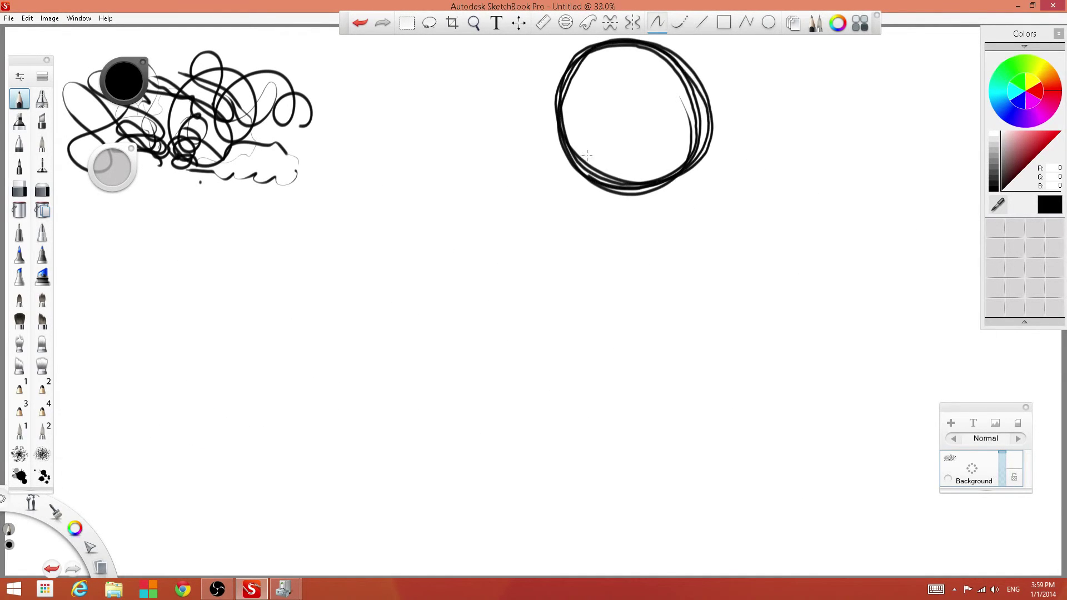
pyautogui.moveTo(645, 46)
pyautogui.mouseDown()
pyautogui.moveTo(664, 105)
pyautogui.moveTo(644, 44)
pyautogui.mouseUp()
# Sketch the cheek, jaw and chin lines below the head circle, and the line at the back of the face.
pyautogui.moveTo(697, 162); pyautogui.dragTo(715, 191)
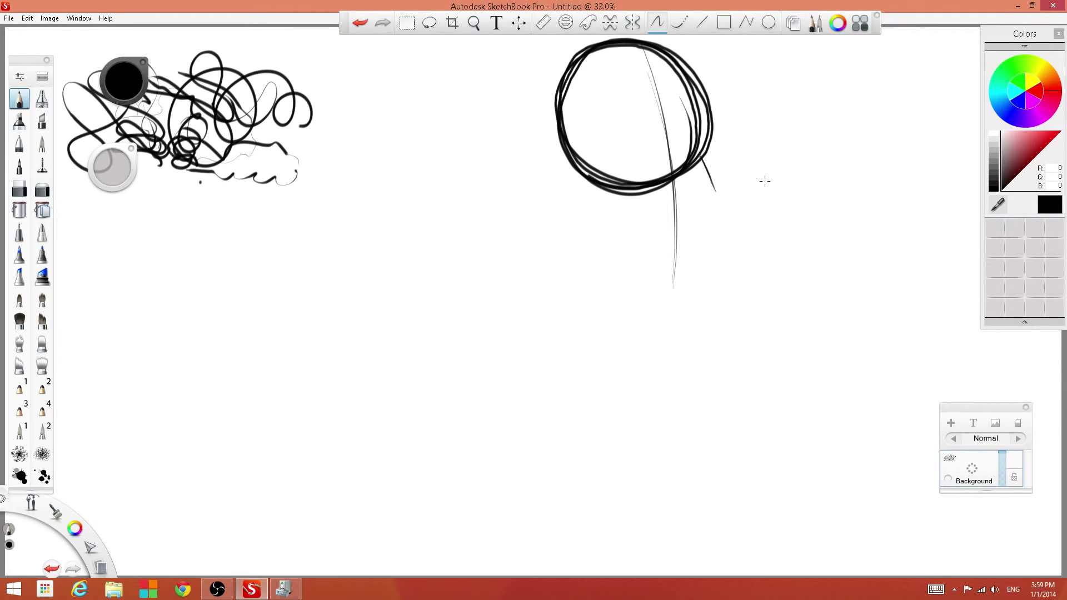
pyautogui.moveTo(637, 354); pyautogui.dragTo(644, 382)
pyautogui.moveTo(702, 151)
pyautogui.mouseDown()
pyautogui.moveTo(721, 192)
pyautogui.moveTo(674, 281)
pyautogui.mouseUp()
pyautogui.moveTo(722, 179)
pyautogui.mouseDown()
pyautogui.moveTo(678, 299)
pyautogui.moveTo(600, 245)
pyautogui.mouseUp()
pyautogui.moveTo(648, 279); pyautogui.dragTo(613, 253)
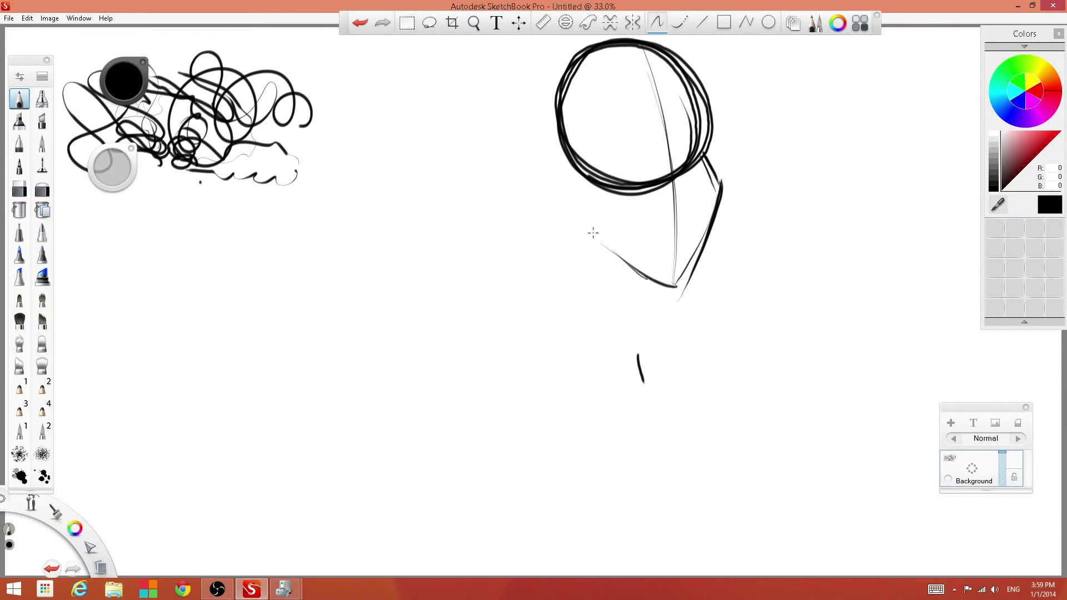
pyautogui.moveTo(571, 164); pyautogui.dragTo(598, 240)
pyautogui.moveTo(567, 145); pyautogui.dragTo(599, 257)
pyautogui.moveTo(585, 181); pyautogui.dragTo(610, 265)
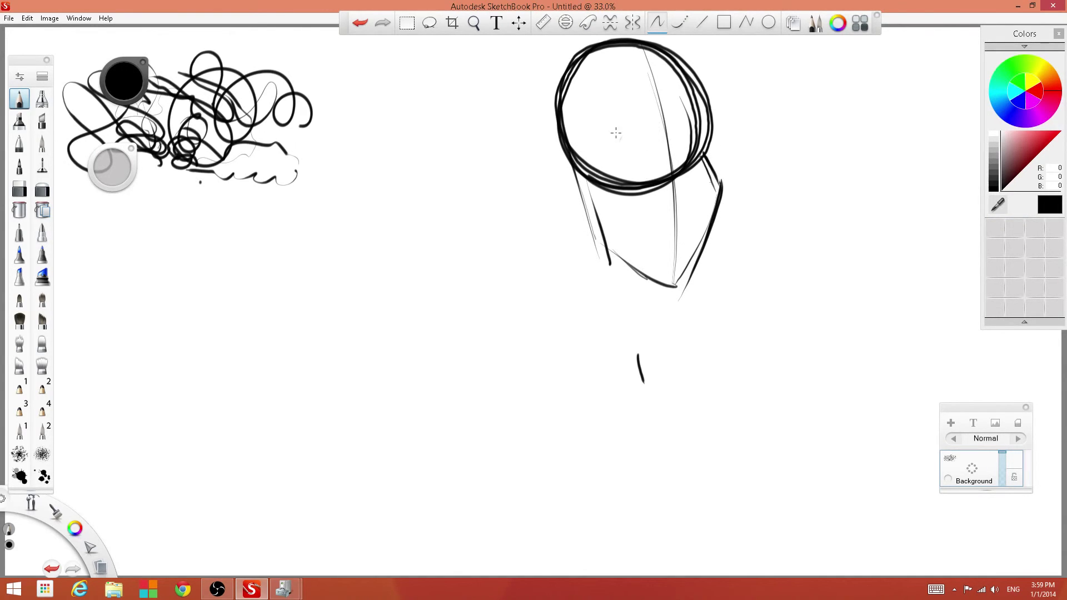
# Draw the face's eyes, nose and mouth, and darken the pupils.
pyautogui.moveTo(622, 128)
pyautogui.mouseDown()
pyautogui.moveTo(643, 149)
pyautogui.moveTo(680, 119)
pyautogui.moveTo(654, 151)
pyautogui.moveTo(618, 138)
pyautogui.moveTo(691, 132)
pyautogui.moveTo(671, 146)
pyautogui.moveTo(690, 118)
pyautogui.moveTo(689, 192)
pyautogui.mouseUp()
pyautogui.moveTo(667, 136)
pyautogui.mouseDown()
pyautogui.moveTo(687, 196)
pyautogui.moveTo(662, 210)
pyautogui.moveTo(680, 207)
pyautogui.mouseUp()
pyautogui.moveTo(663, 231)
pyautogui.mouseDown()
pyautogui.moveTo(694, 244)
pyautogui.moveTo(673, 247)
pyautogui.mouseUp()
pyautogui.moveTo(670, 246)
pyautogui.mouseDown()
pyautogui.moveTo(696, 228)
pyautogui.moveTo(696, 247)
pyautogui.moveTo(681, 248)
pyautogui.mouseUp()
pyautogui.moveTo(665, 226); pyautogui.dragTo(674, 244)
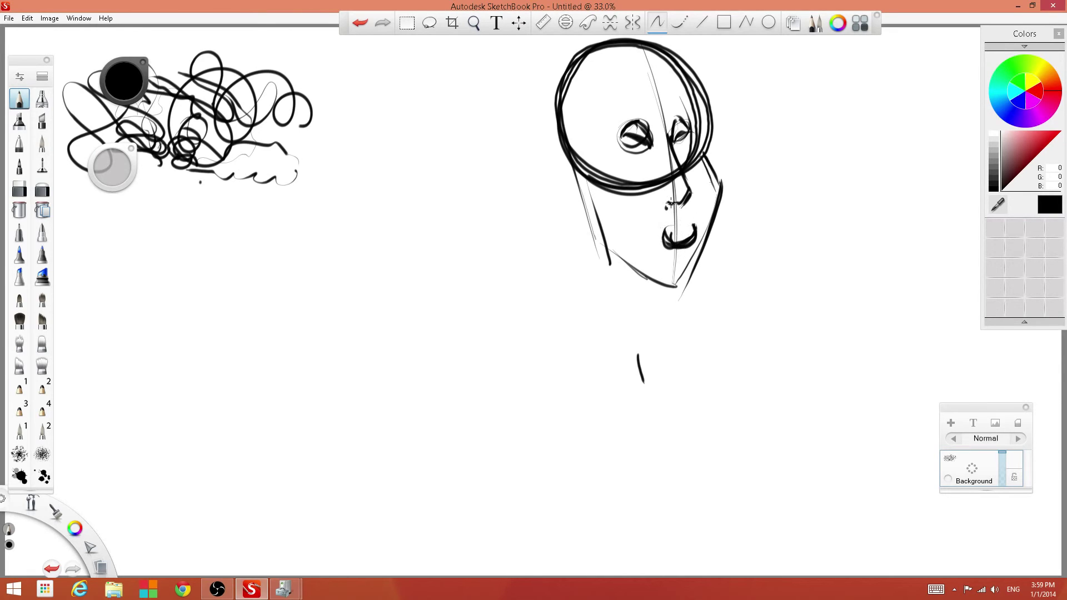
pyautogui.moveTo(635, 134)
pyautogui.mouseDown()
pyautogui.moveTo(633, 123)
pyautogui.moveTo(685, 120)
pyautogui.moveTo(679, 131)
pyautogui.mouseUp()
# Sketch the neck and the sloping shoulder lines beneath the head.
pyautogui.moveTo(670, 284); pyautogui.dragTo(683, 334)
pyautogui.moveTo(575, 171)
pyautogui.mouseDown()
pyautogui.moveTo(601, 325)
pyautogui.moveTo(704, 359)
pyautogui.mouseUp()
pyautogui.moveTo(618, 332); pyautogui.dragTo(710, 349)
pyautogui.moveTo(677, 311); pyautogui.dragTo(727, 357)
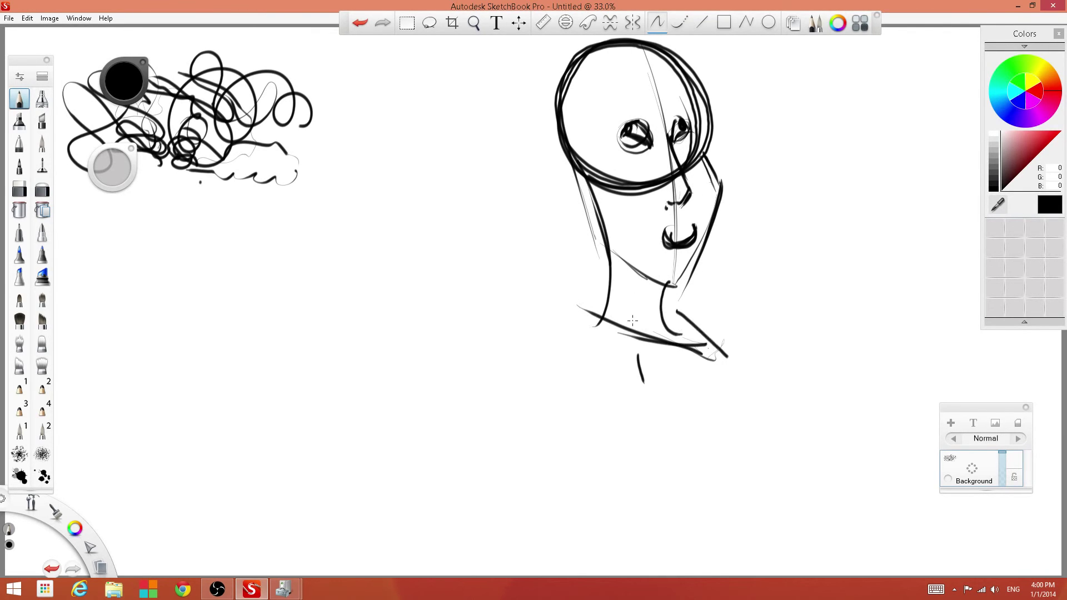
pyautogui.moveTo(600, 315)
pyautogui.mouseDown()
pyautogui.moveTo(563, 329)
pyautogui.moveTo(723, 360)
pyautogui.mouseUp()
# Outline the figure's torso and arms below the shoulders.
pyautogui.moveTo(641, 354)
pyautogui.mouseDown()
pyautogui.moveTo(723, 360)
pyautogui.moveTo(699, 497)
pyautogui.mouseUp()
pyautogui.moveTo(699, 489); pyautogui.dragTo(590, 416)
pyautogui.moveTo(552, 334); pyautogui.dragTo(590, 425)
pyautogui.moveTo(547, 332)
pyautogui.mouseDown()
pyautogui.moveTo(575, 491)
pyautogui.moveTo(723, 490)
pyautogui.mouseUp()
pyautogui.moveTo(724, 361)
pyautogui.mouseDown()
pyautogui.moveTo(695, 483)
pyautogui.moveTo(749, 491)
pyautogui.mouseUp()
# Add loose strokes for the hips and upper legs beneath the torso.
pyautogui.moveTo(707, 509); pyautogui.dragTo(678, 575)
pyautogui.moveTo(644, 460); pyautogui.dragTo(611, 556)
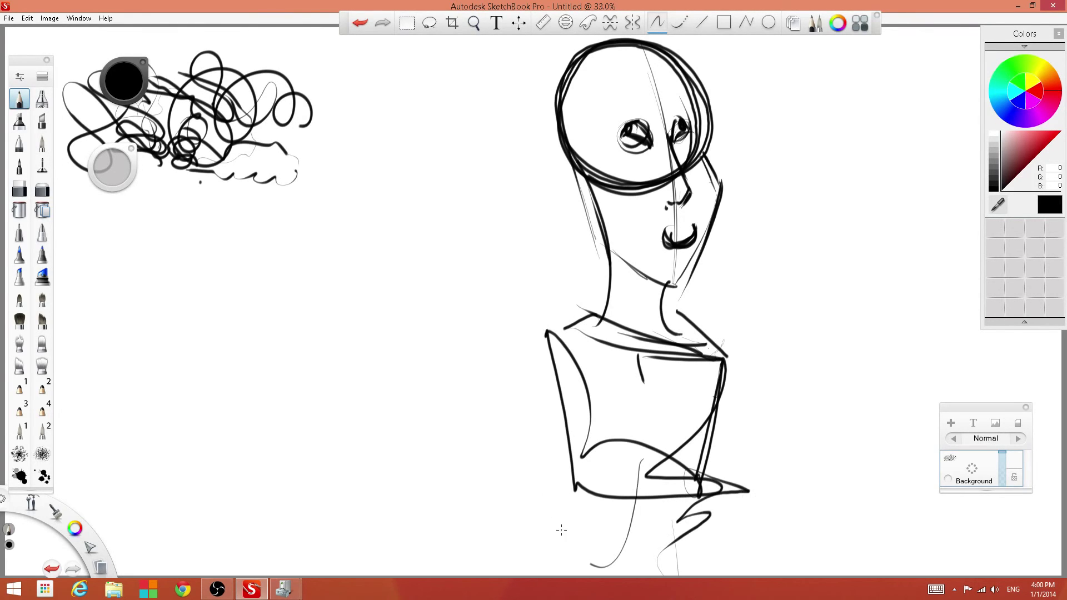
pyautogui.moveTo(538, 476); pyautogui.dragTo(611, 552)
pyautogui.moveTo(548, 450); pyautogui.dragTo(608, 553)
pyautogui.moveTo(619, 439); pyautogui.dragTo(657, 427)
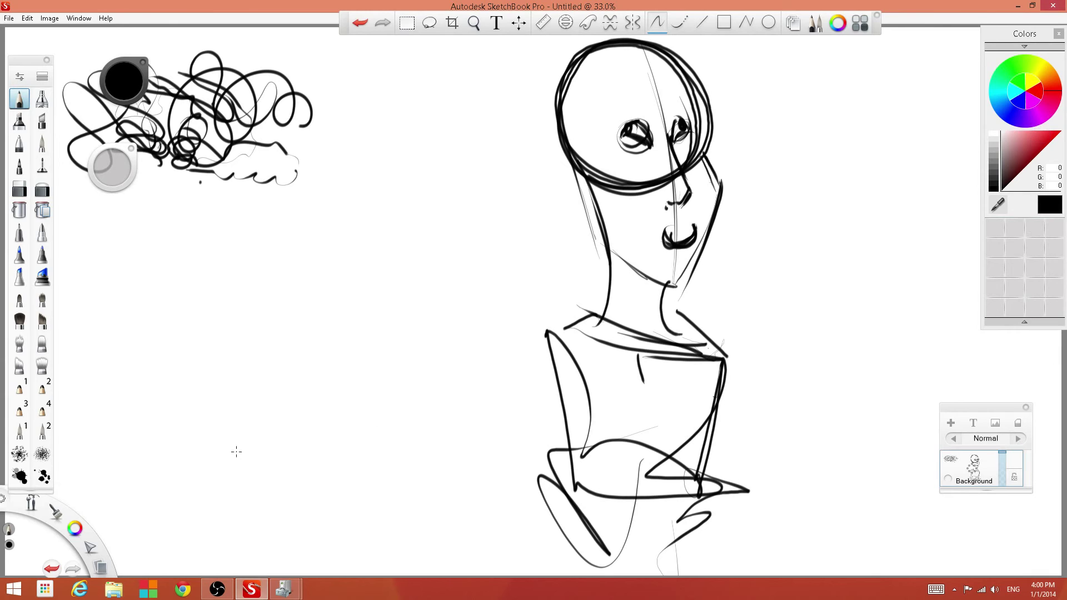
# Close the completed driver update, decline restarting the computer, and close Device Manager.
pyautogui.moveTo(284, 589)
pyautogui.click(353, 532)
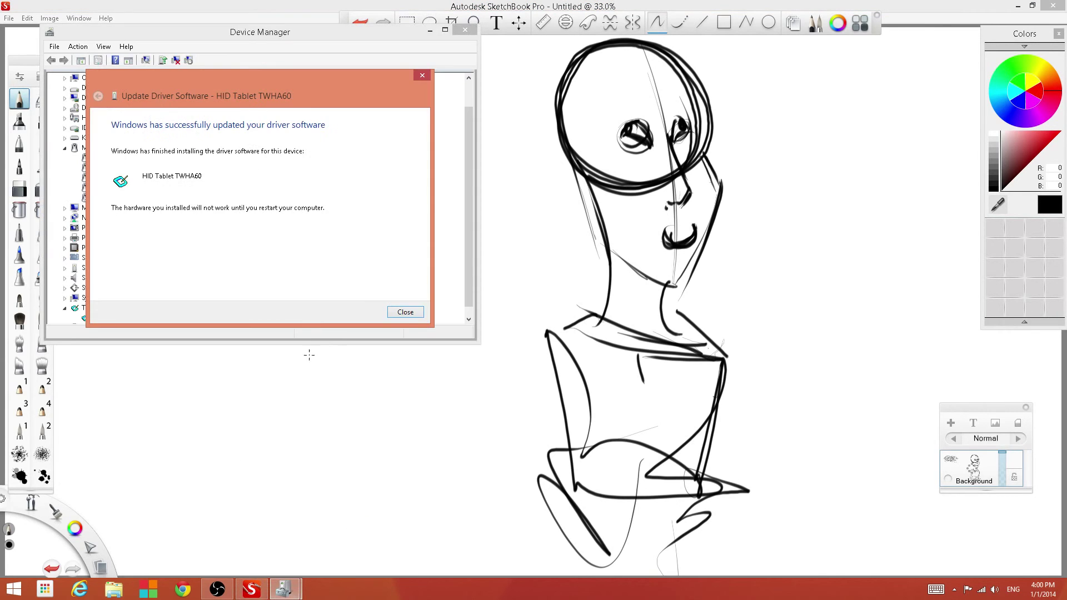
pyautogui.click(405, 311)
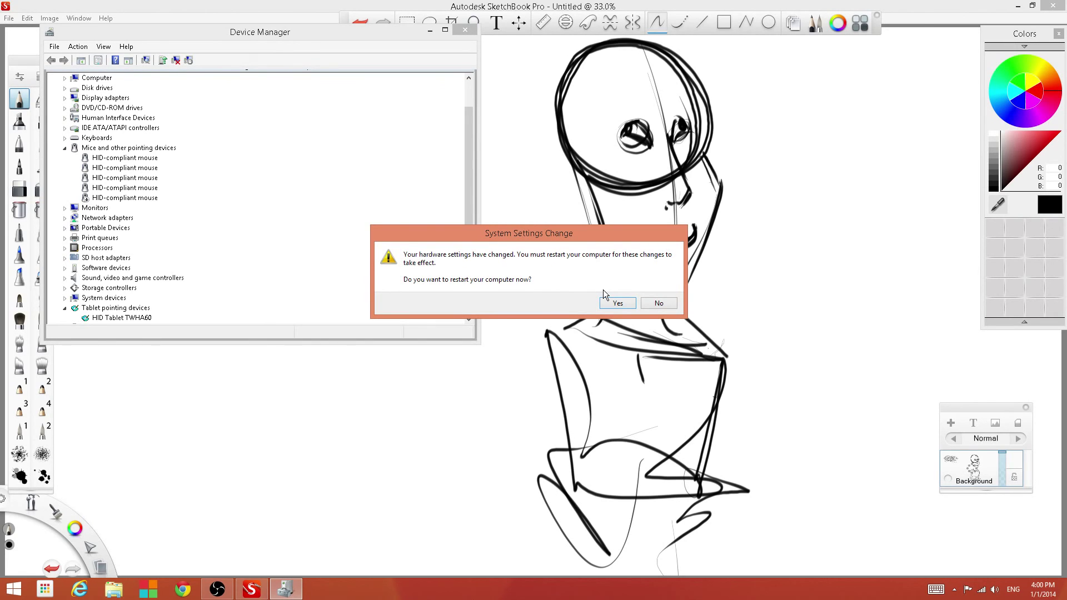
pyautogui.click(665, 303)
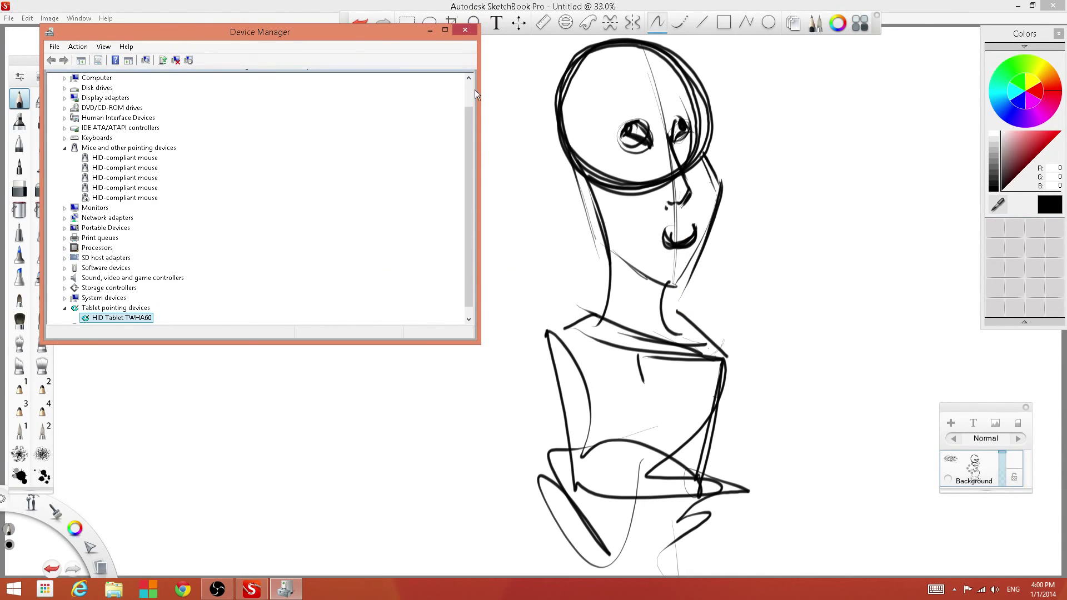
pyautogui.click(465, 30)
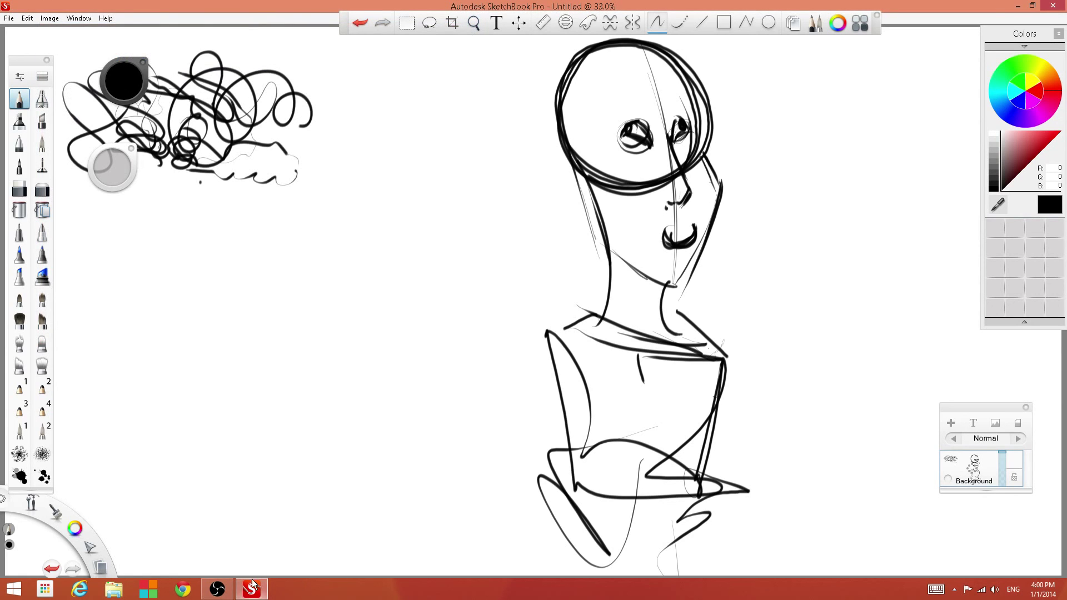
# Switch to the Open Broadcaster Software window.
pyautogui.click(217, 589)
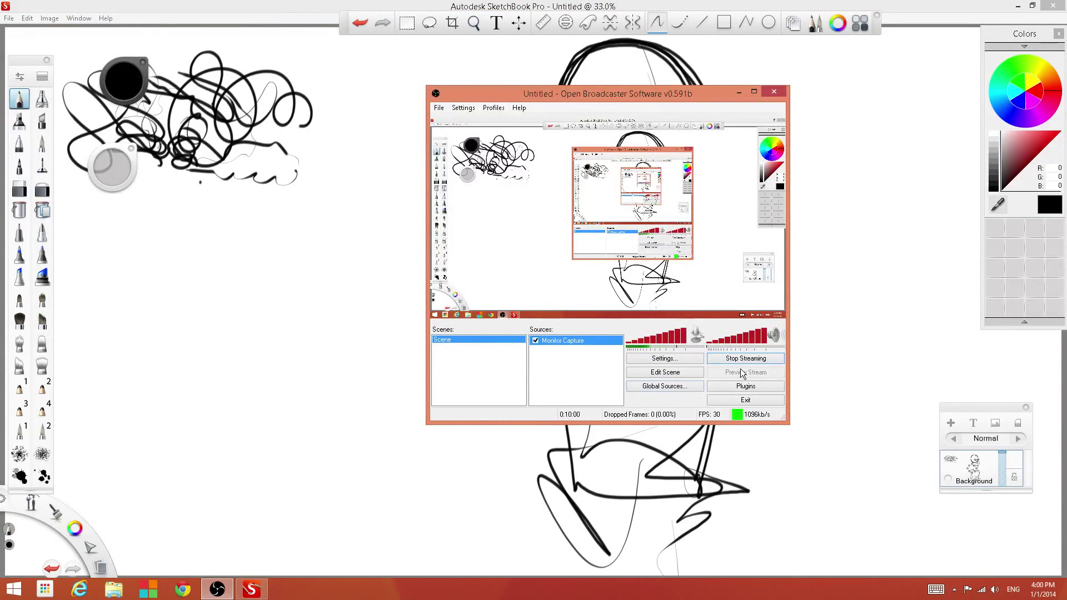